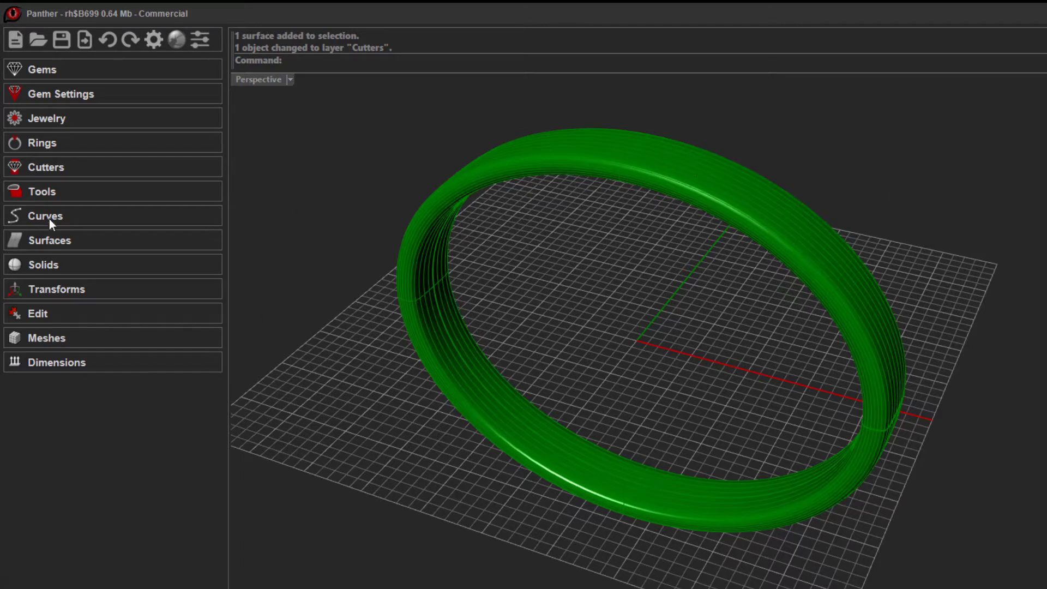
# Expand the Cutters tool group and select the bangle ring in the Perspective view.
pyautogui.click(57, 167)
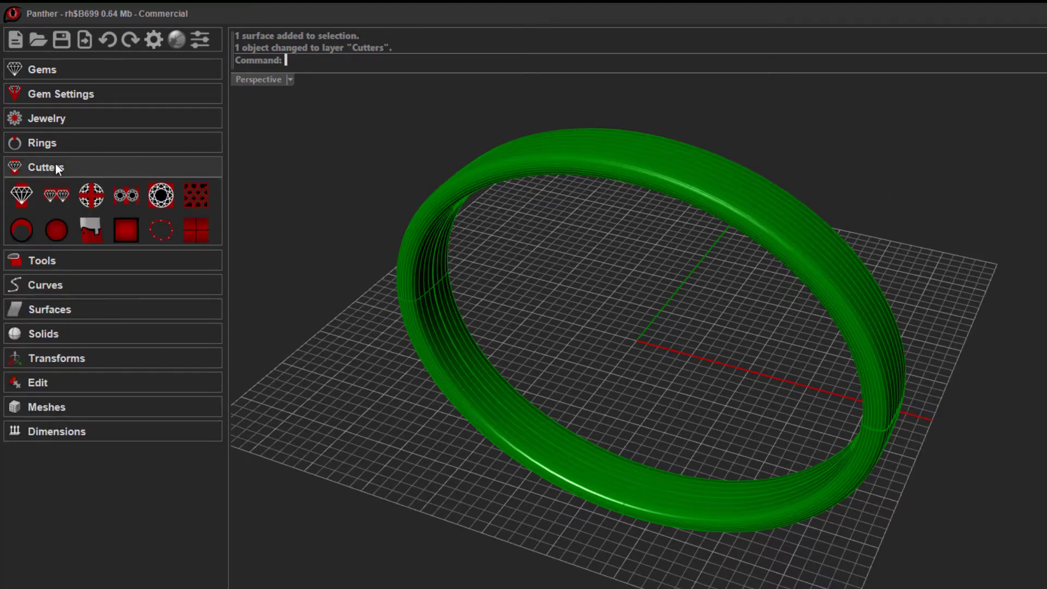
pyautogui.click(443, 362)
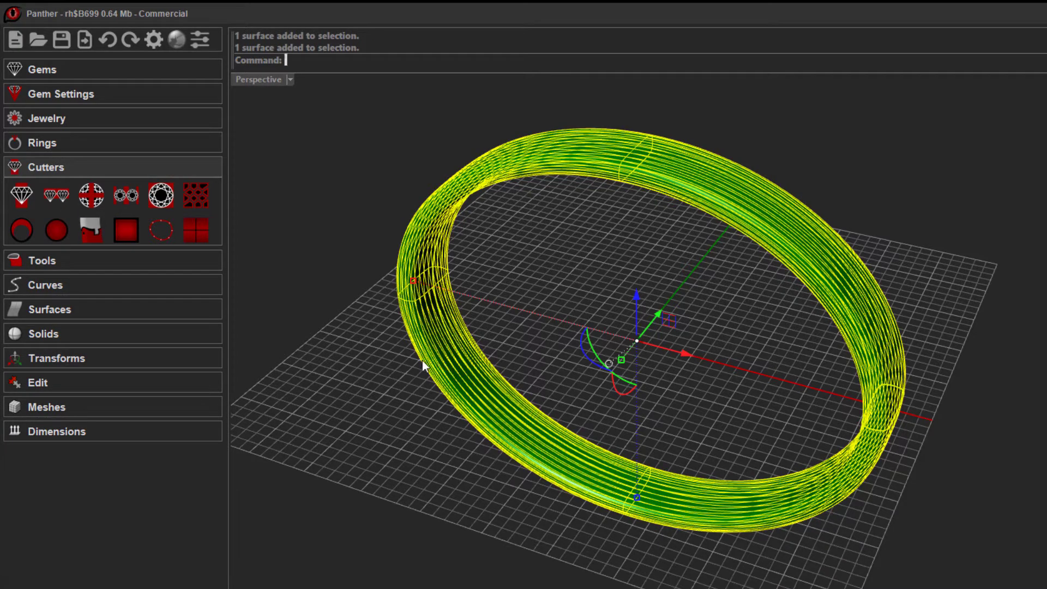
# Launch the Hinge cutter (_ptHinge) on the bangle and inspect its preview seam from several angles.
pyautogui.click(86, 228)
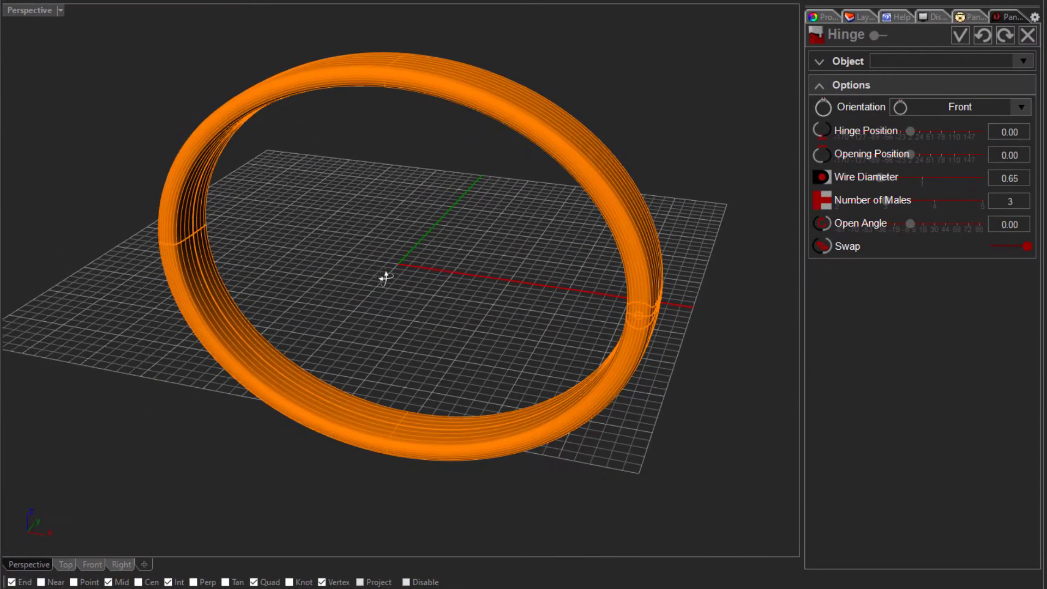
pyautogui.moveTo(386, 278); pyautogui.dragTo(388, 280, button='right')
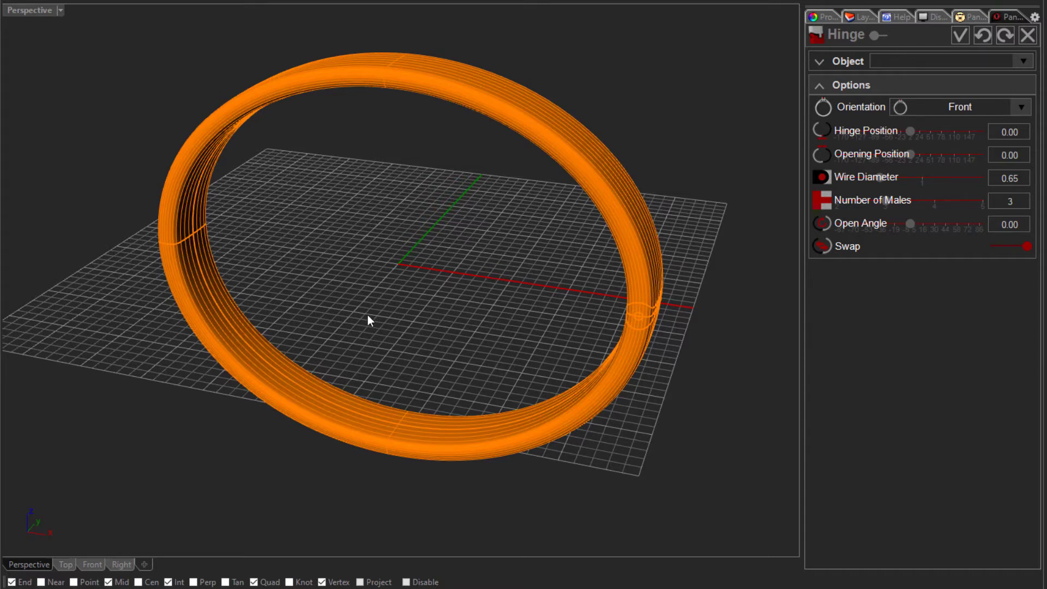
pyautogui.moveTo(433, 264); pyautogui.dragTo(461, 273, button='right')
pyautogui.moveTo(586, 306); pyautogui.dragTo(600, 279, button='right')
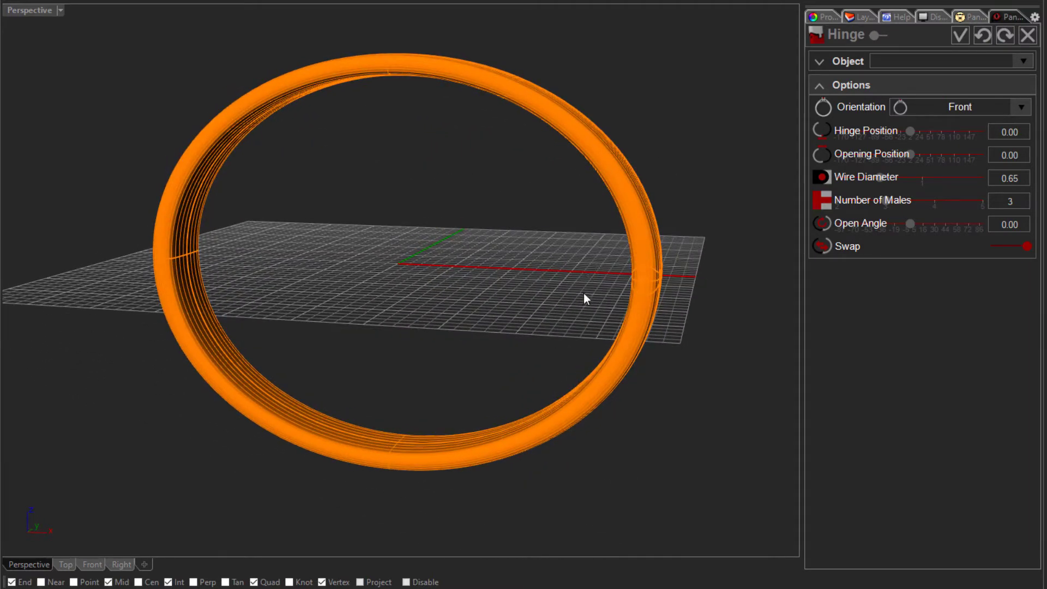
pyautogui.scroll(3, 654, 283)
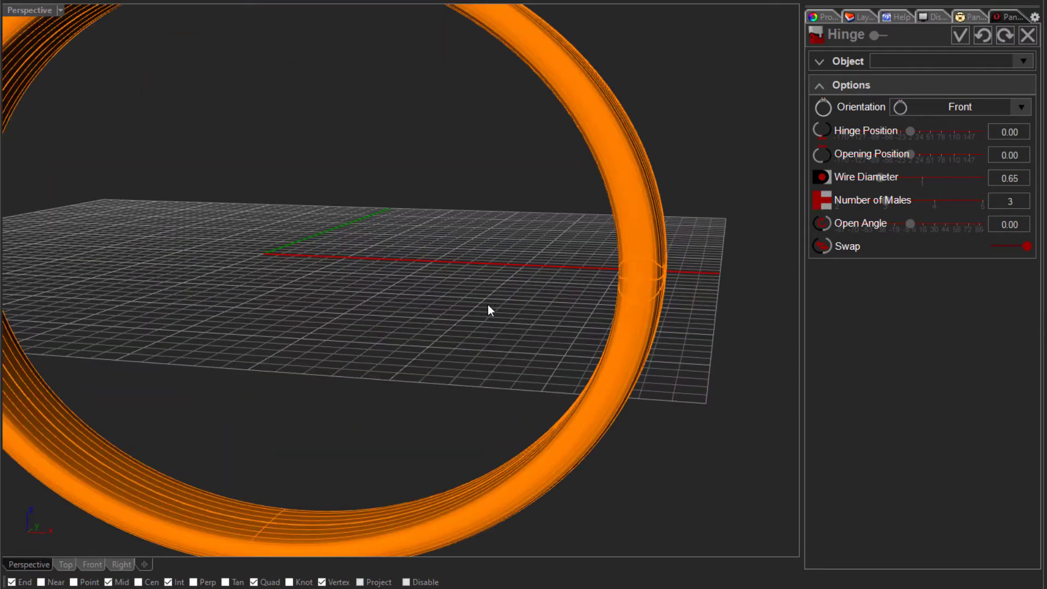
pyautogui.scroll(-4, 121, 284)
pyautogui.scroll(3, 165, 280)
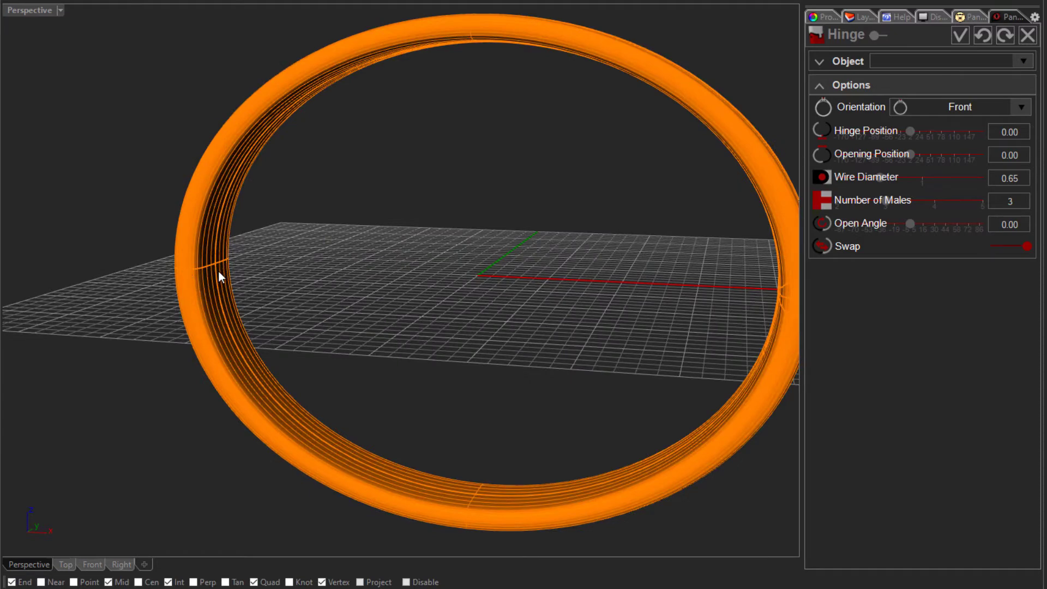
pyautogui.scroll(2, 218, 270)
pyautogui.moveTo(203, 270); pyautogui.dragTo(188, 315, button='right')
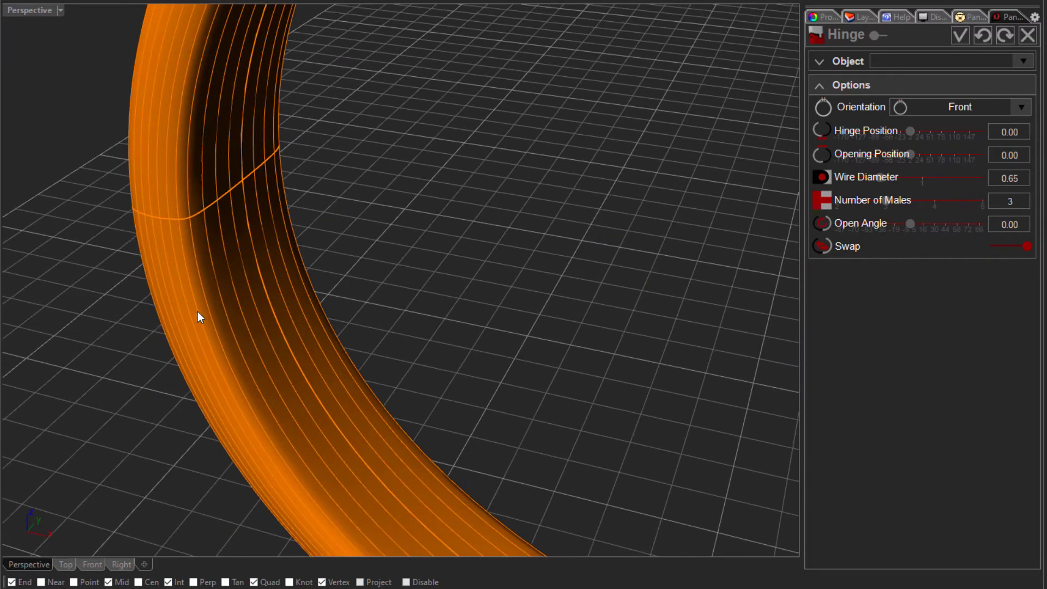
pyautogui.scroll(-6, 197, 312)
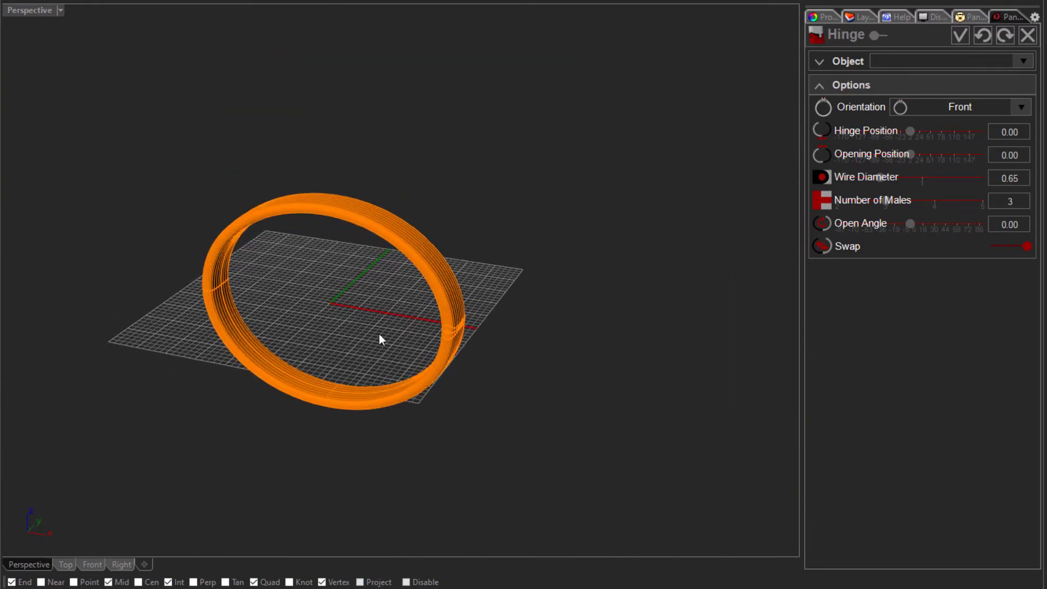
pyautogui.scroll(2, 379, 335)
pyautogui.keyDown('shift'); pyautogui.moveTo(355, 326); pyautogui.dragTo(409, 286, button='right'); pyautogui.keyUp('shift')
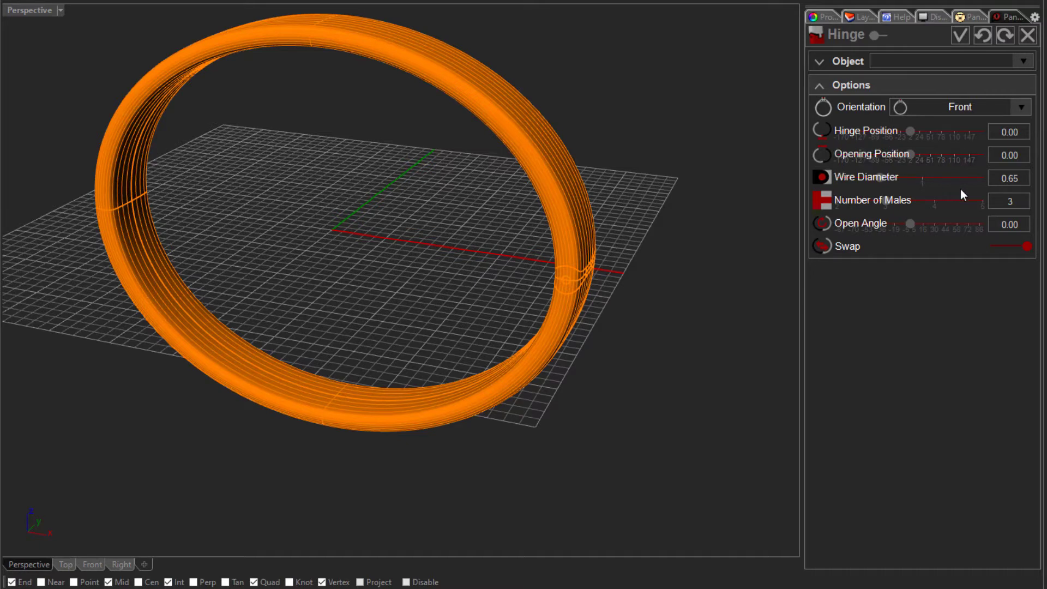
# Change the hinge Wire Diameter to 0.8 and review the preview seam.
pyautogui.moveTo(1020, 179); pyautogui.dragTo(1001, 179)
pyautogui.write('.8')
pyautogui.press('Return')
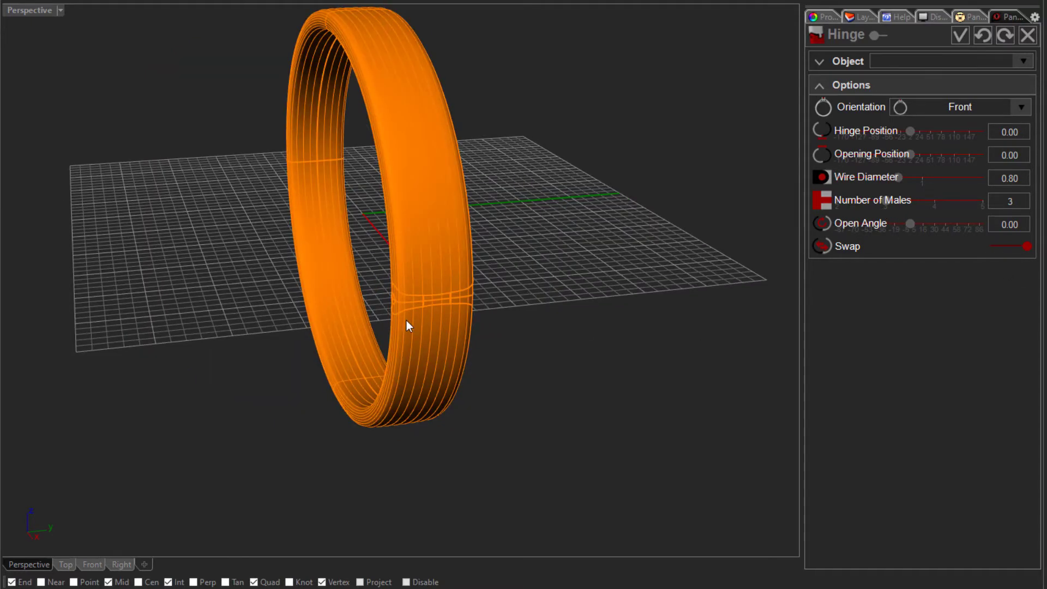
pyautogui.scroll(5, 407, 319)
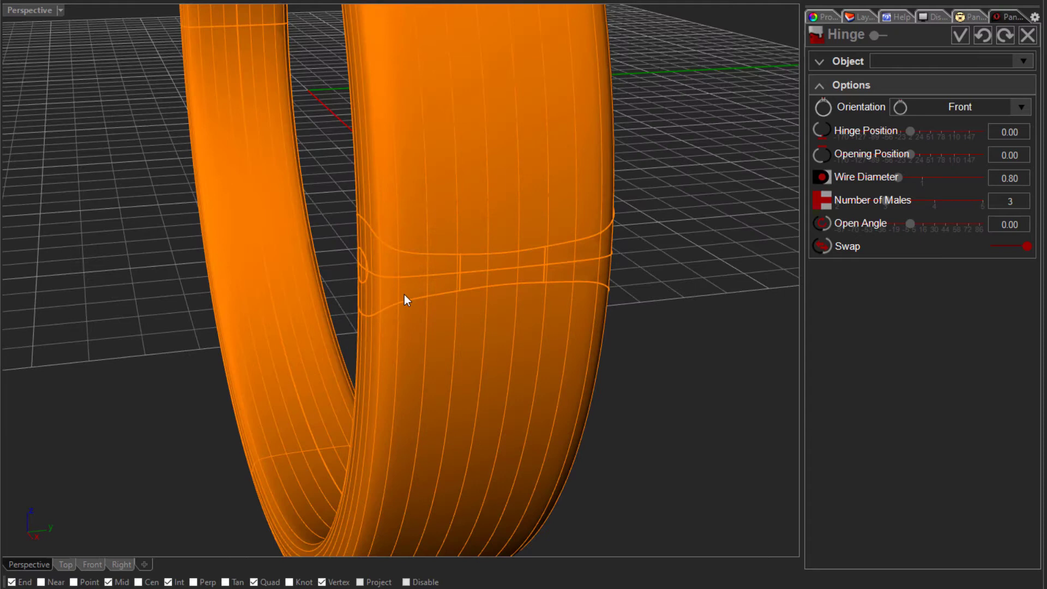
pyautogui.scroll(-2, 524, 259)
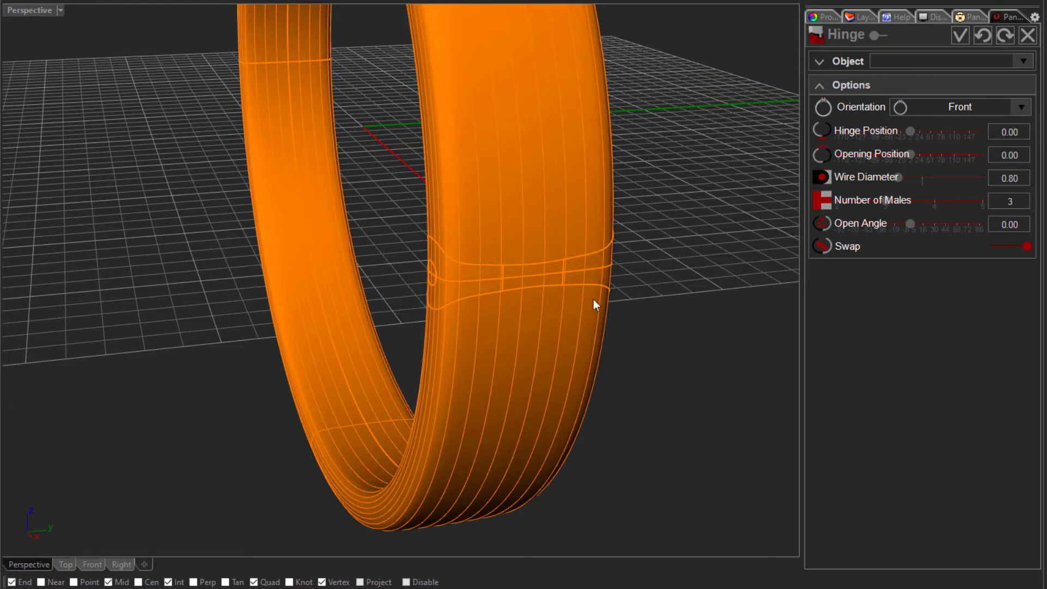
pyautogui.scroll(-2, 534, 293)
pyautogui.moveTo(534, 293); pyautogui.dragTo(628, 299, button='right')
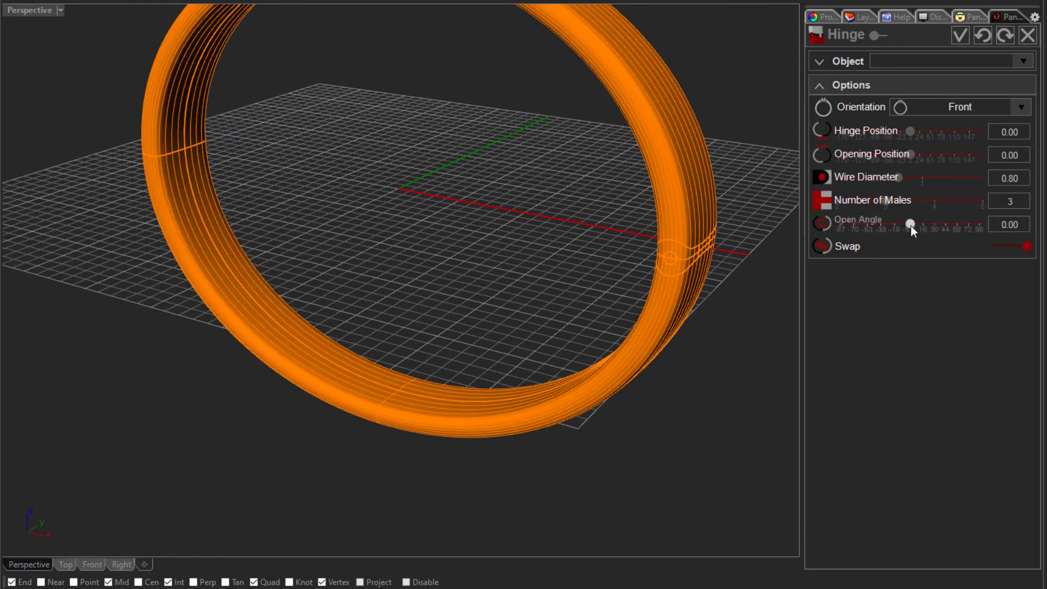
# Set the hinge Open Angle to -45 and view the swung-apart halves.
pyautogui.moveTo(1019, 228); pyautogui.dragTo(961, 223)
pyautogui.press('BackSpace')
pyautogui.write('-45')
pyautogui.press('Return')
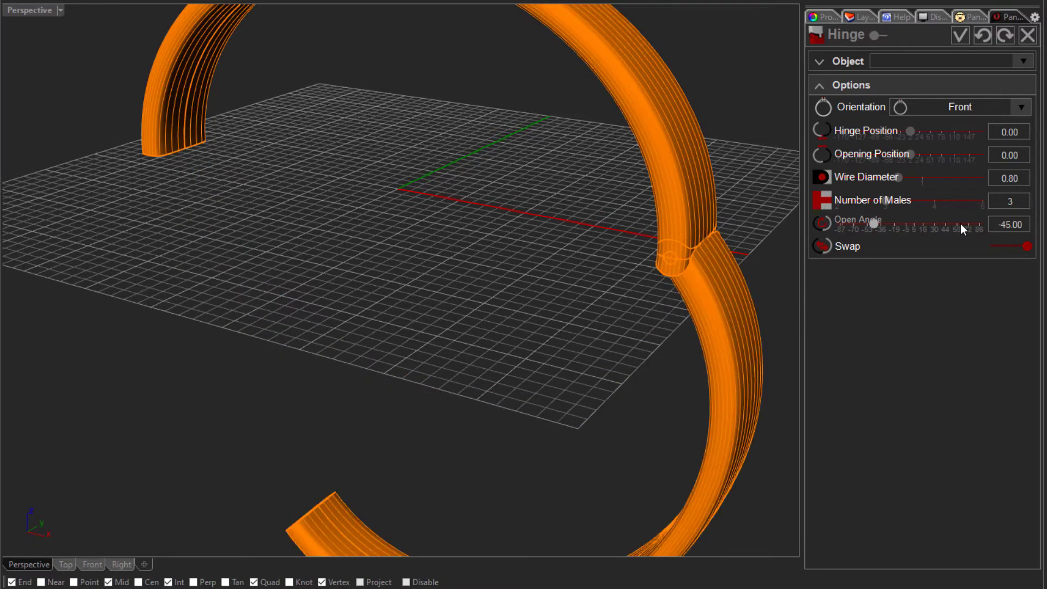
pyautogui.moveTo(617, 297); pyautogui.dragTo(702, 283, button='right')
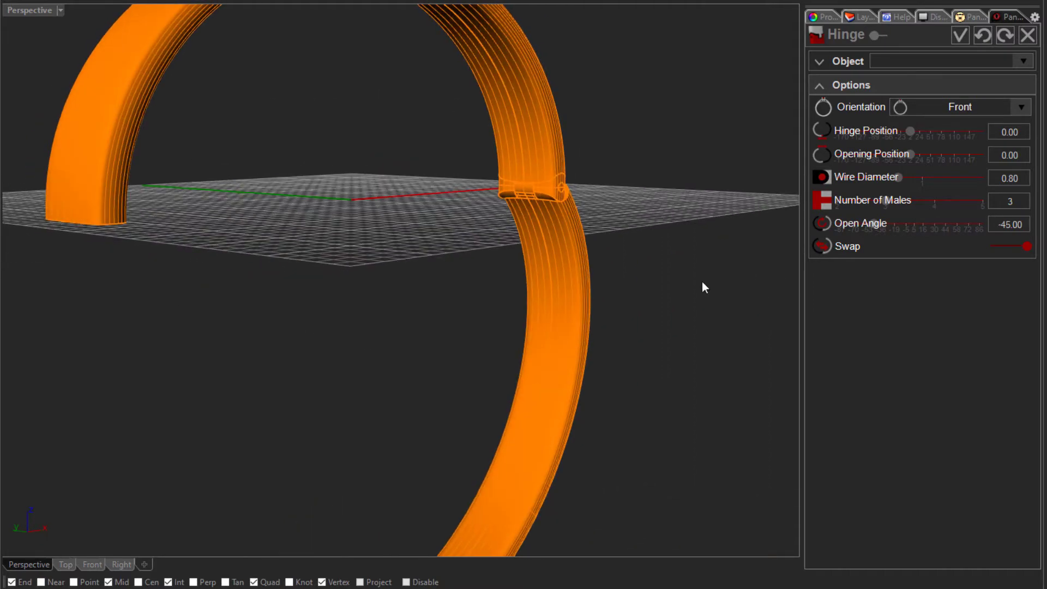
pyautogui.scroll(5, 506, 193)
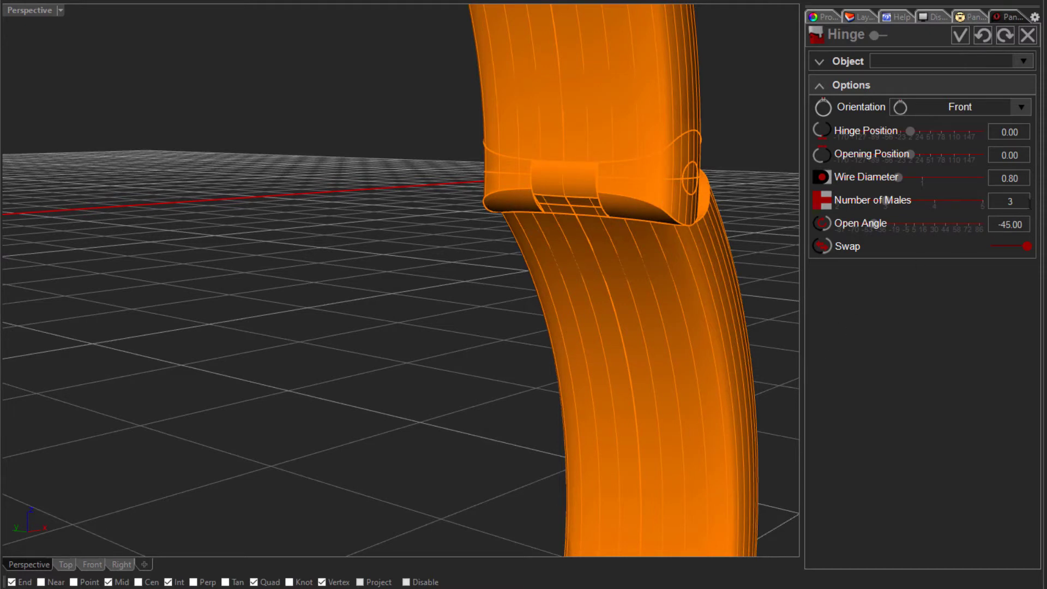
# Set the Number of Males to 5 and check the added hinge knuckles.
pyautogui.doubleClick(1012, 202)
pyautogui.write('5')
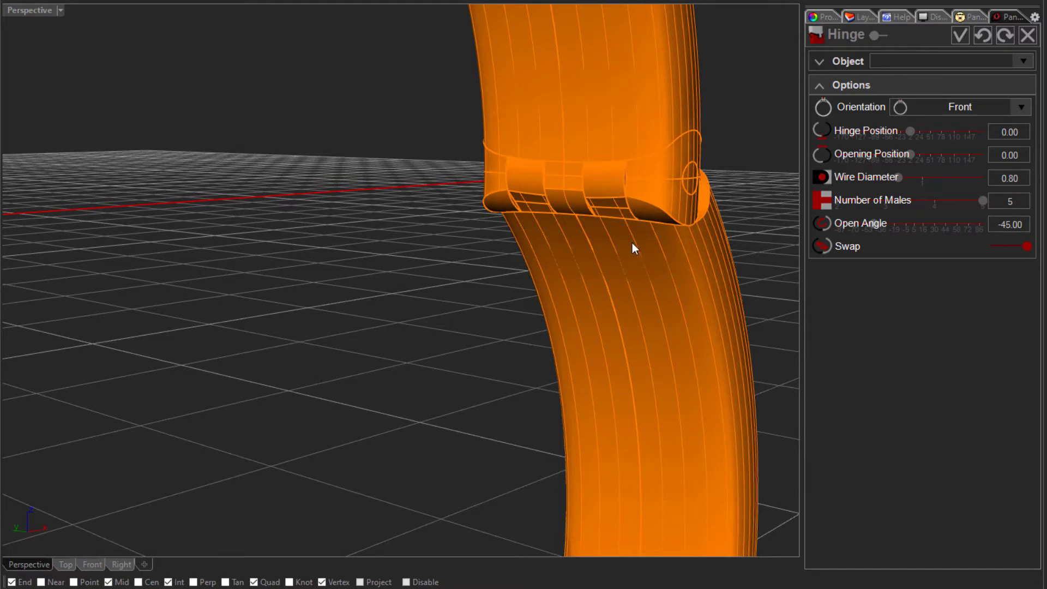
pyautogui.moveTo(634, 243); pyautogui.dragTo(606, 248, button='right')
pyautogui.scroll(-5, 605, 248)
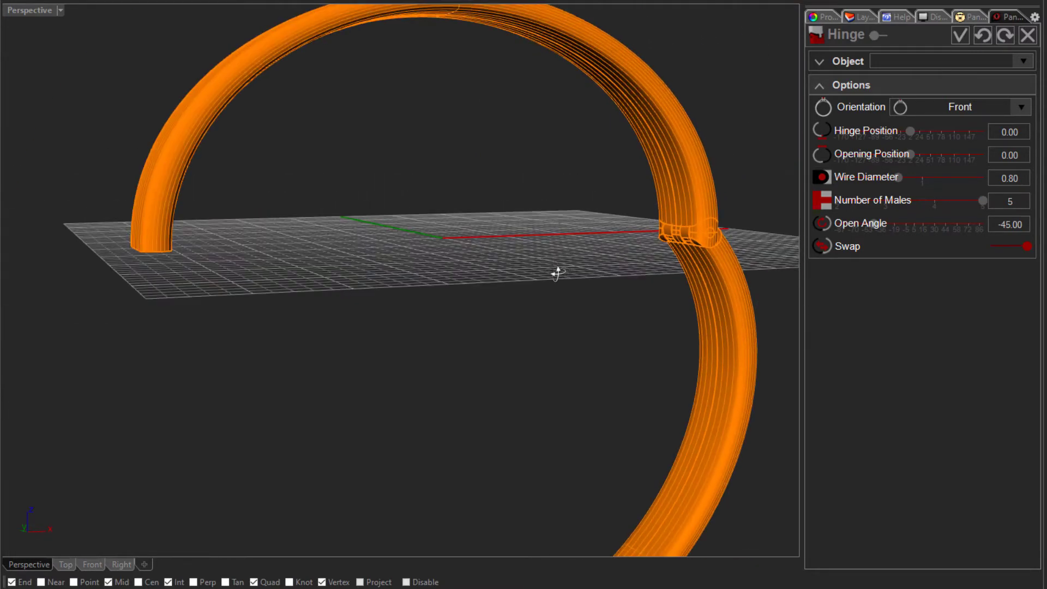
pyautogui.moveTo(556, 273); pyautogui.dragTo(500, 269, button='right')
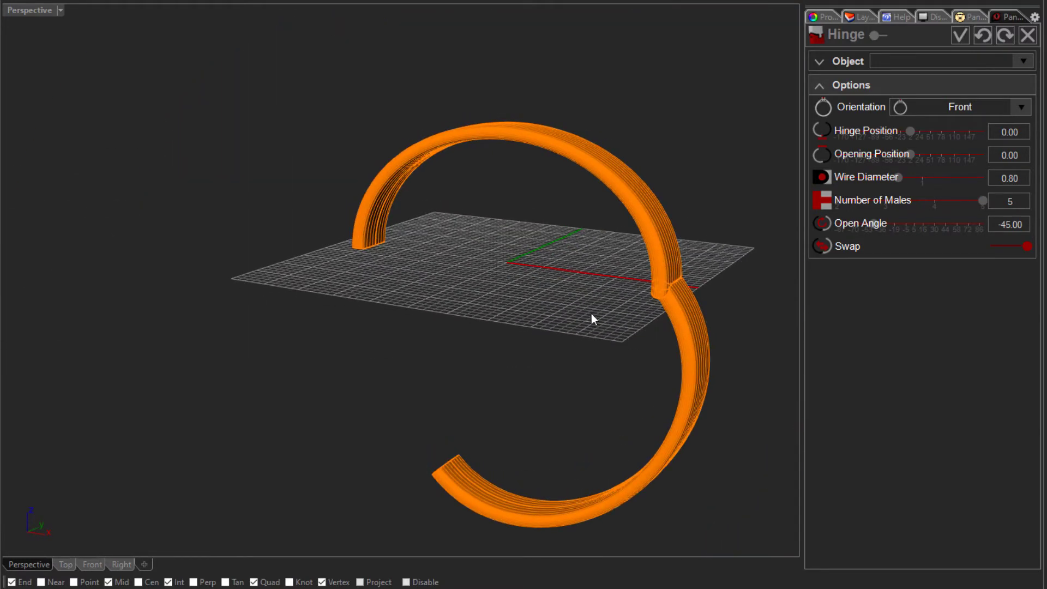
pyautogui.scroll(4, 639, 323)
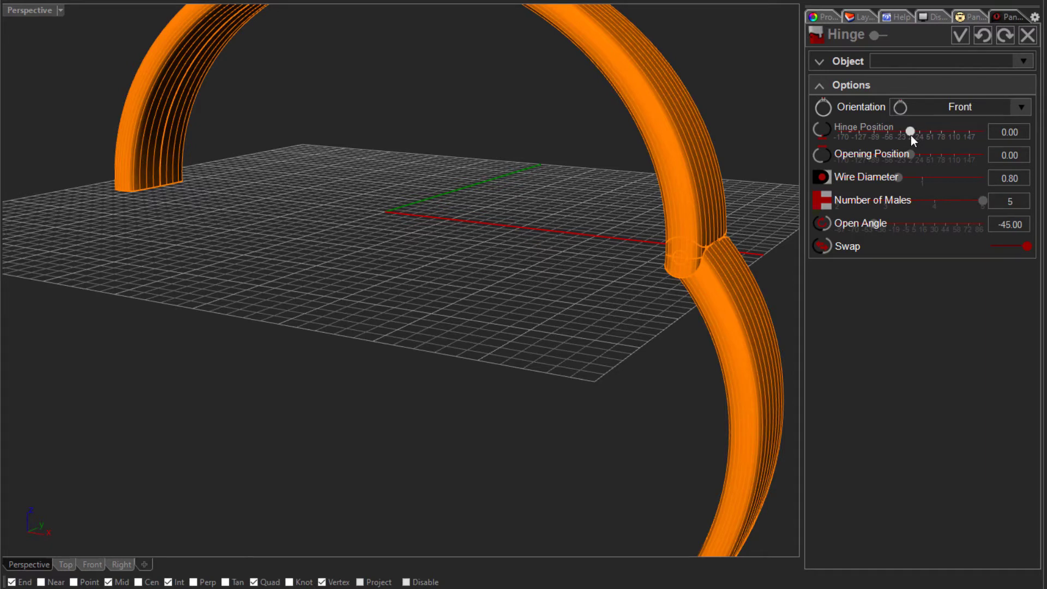
# Set the Hinge Position to -30 and orbit around the ring to check it.
pyautogui.click(1025, 134)
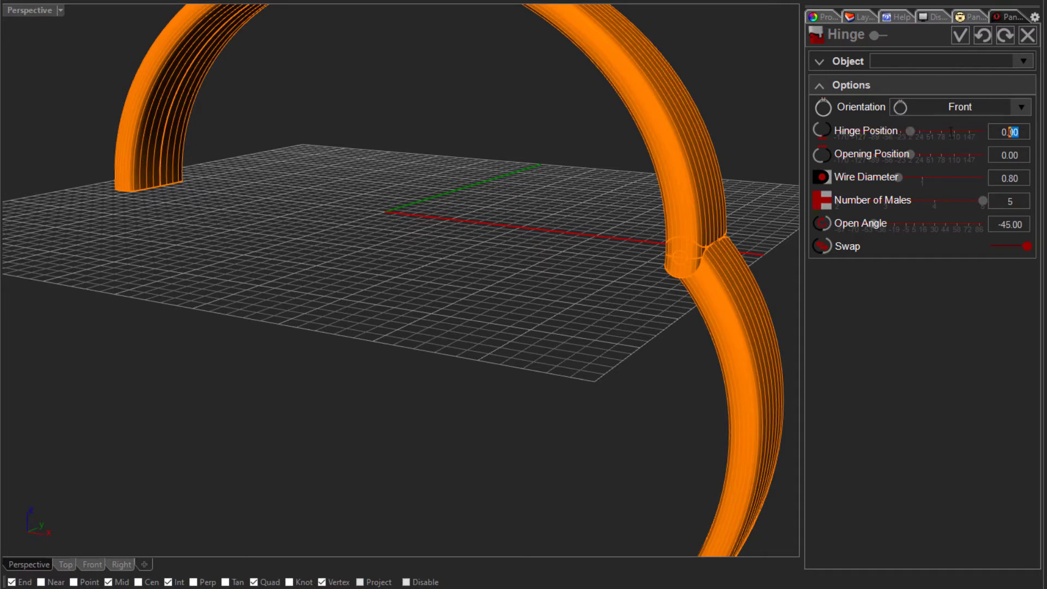
pyautogui.write('-30')
pyautogui.press('Return')
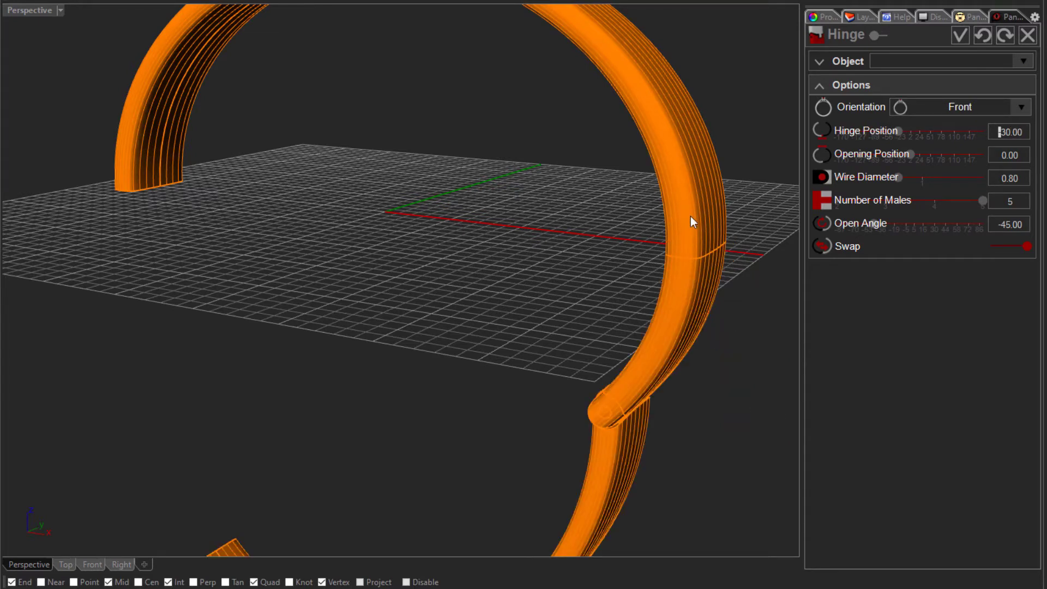
pyautogui.scroll(-3, 691, 216)
pyautogui.moveTo(655, 243); pyautogui.dragTo(673, 279, button='right')
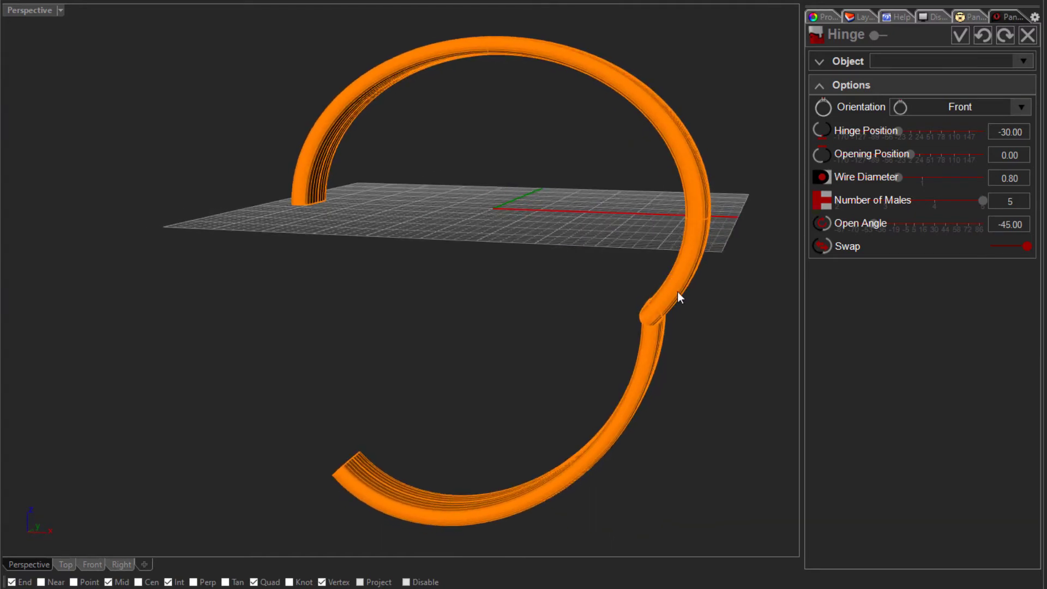
pyautogui.scroll(3, 697, 230)
pyautogui.scroll(2, 699, 211)
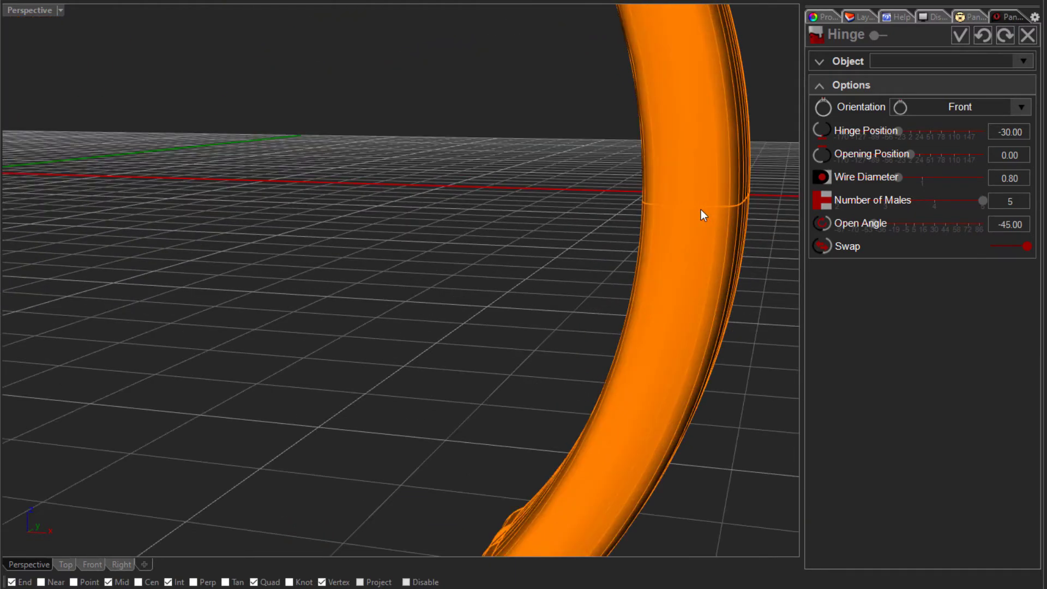
pyautogui.scroll(-2, 702, 210)
pyautogui.moveTo(593, 414)
pyautogui.mouseDown(button='right')
pyautogui.moveTo(587, 376)
pyautogui.moveTo(607, 410)
pyautogui.mouseUp(button='right')
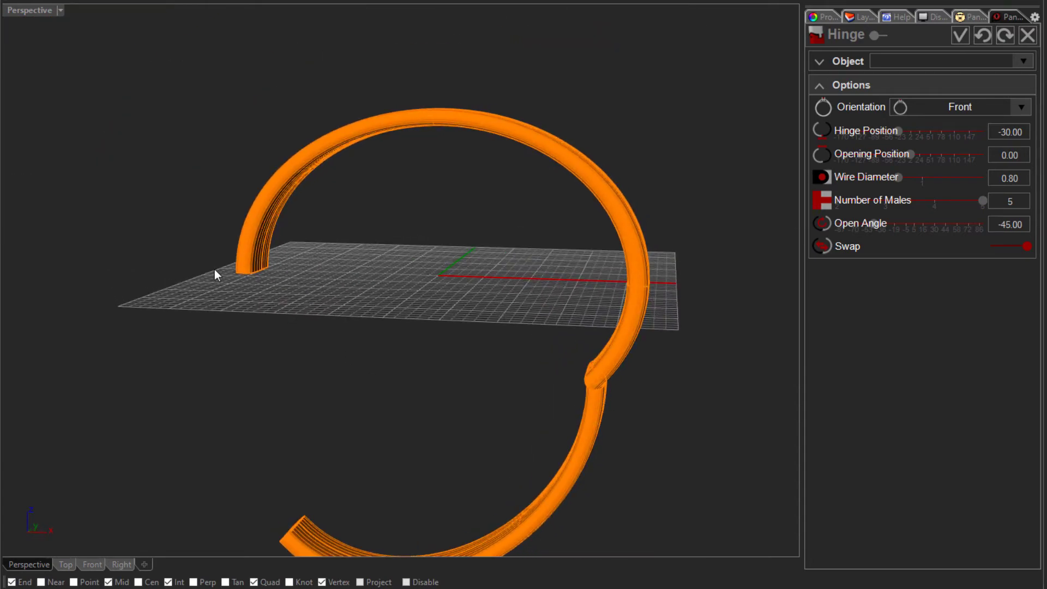
pyautogui.scroll(2, 277, 280)
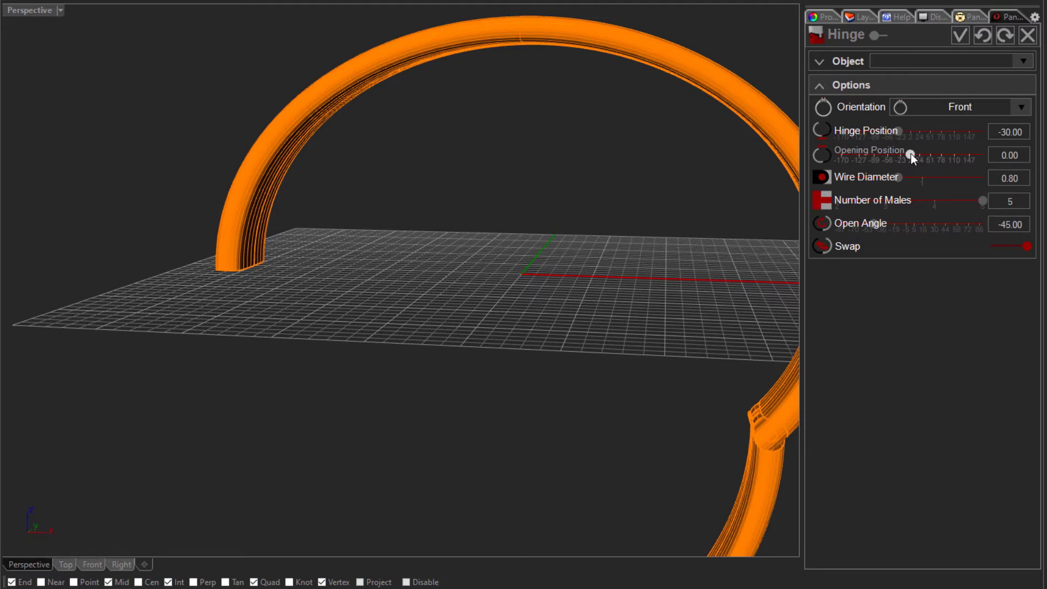
pyautogui.scroll(-2, 524, 217)
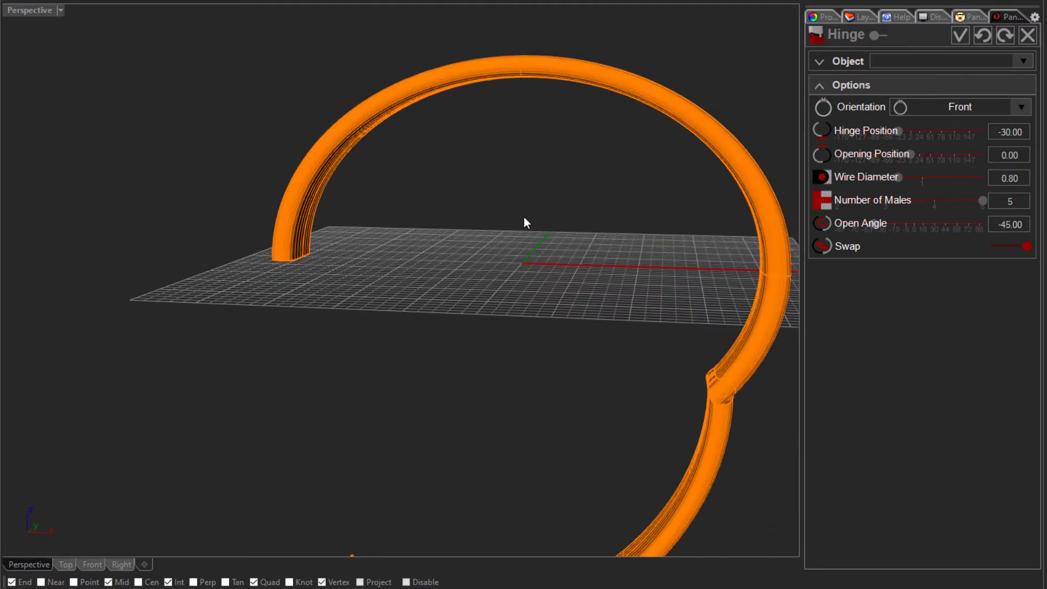
# Reset the Open Angle to 0 so the bangle closes into a full ring.
pyautogui.doubleClick(1010, 224)
pyautogui.write('0')
pyautogui.press('Return')
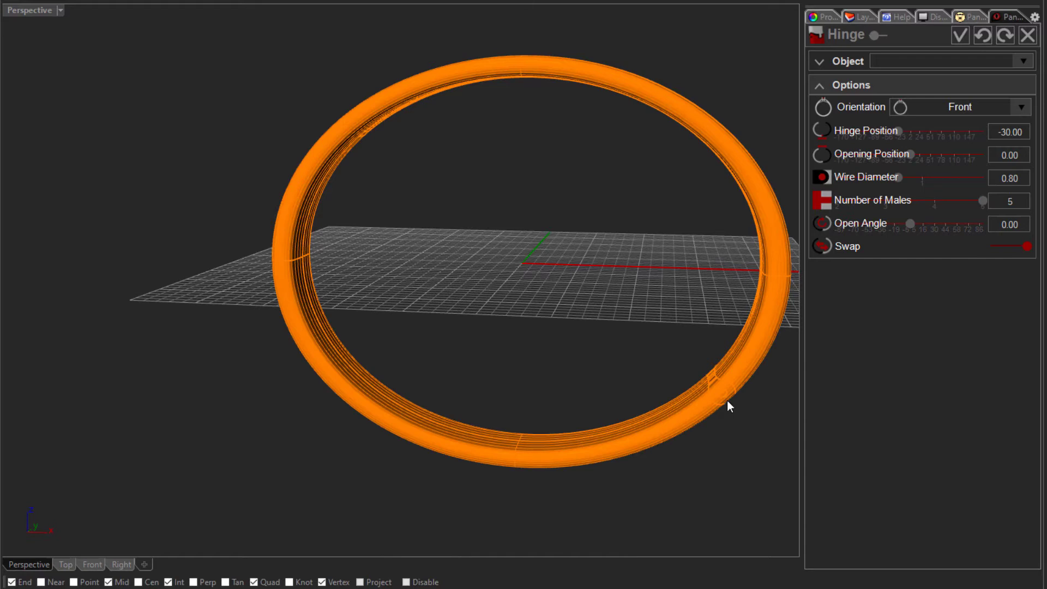
pyautogui.scroll(5, 725, 413)
pyautogui.moveTo(725, 413); pyautogui.dragTo(713, 391, button='right')
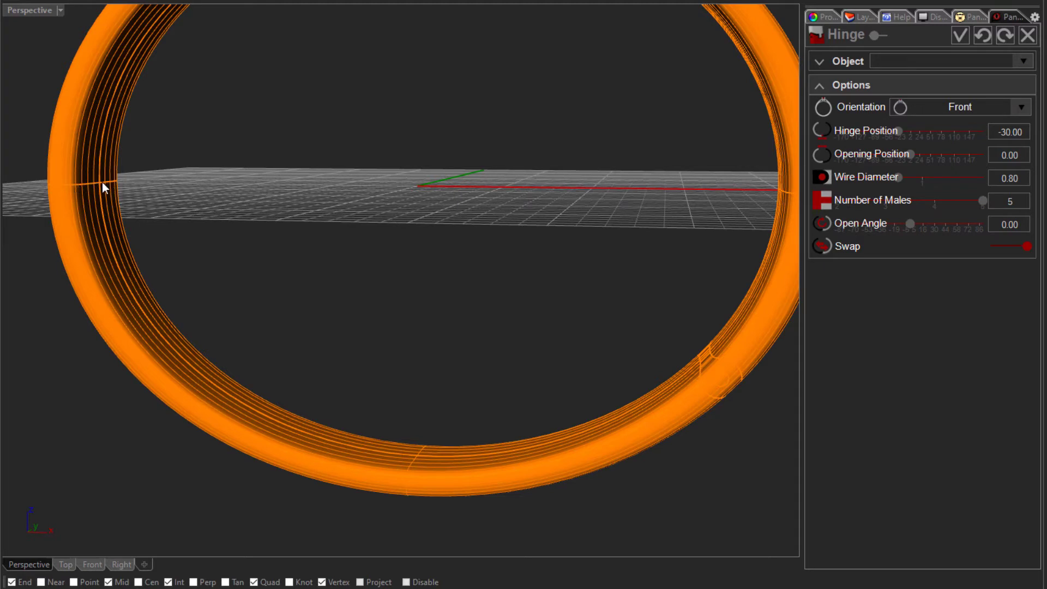
# Set the Opening Position to 45, moving the seam around the ring.
pyautogui.moveTo(1020, 155); pyautogui.dragTo(949, 157)
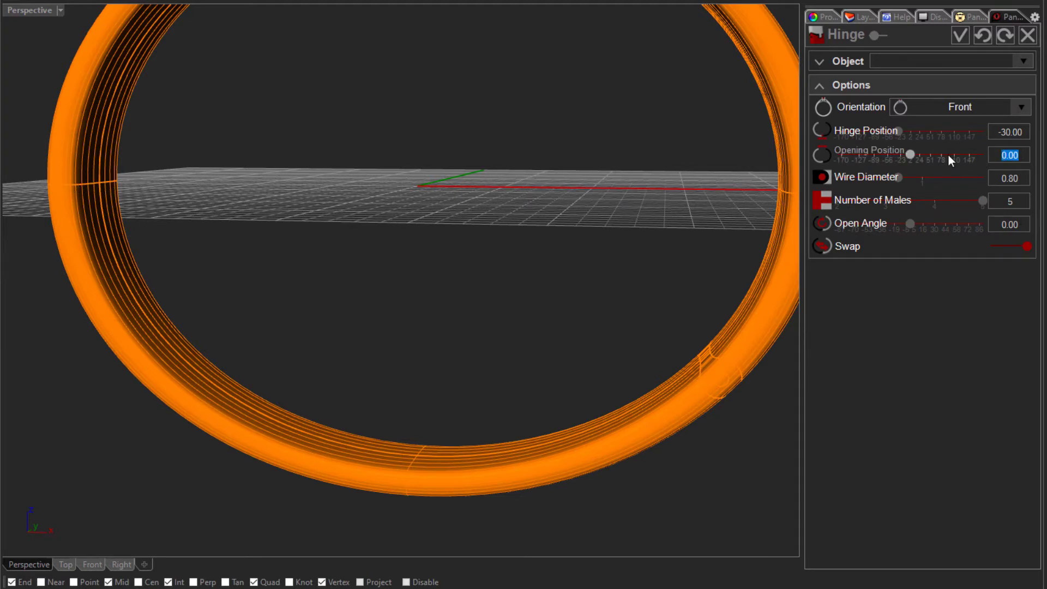
pyautogui.write('45')
pyautogui.press('Return')
pyautogui.scroll(-3, 456, 327)
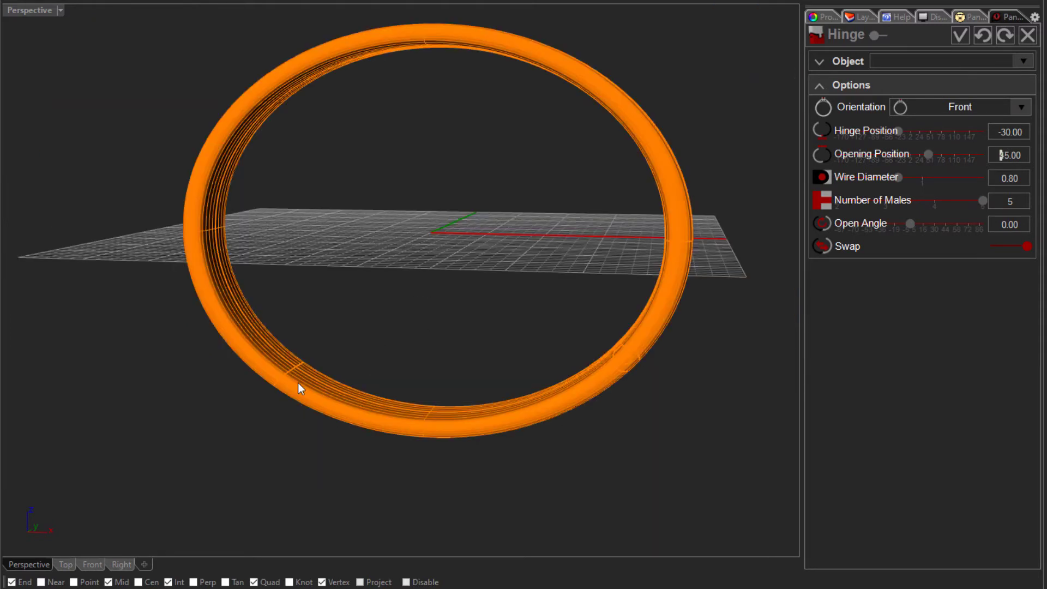
pyautogui.scroll(3, 286, 387)
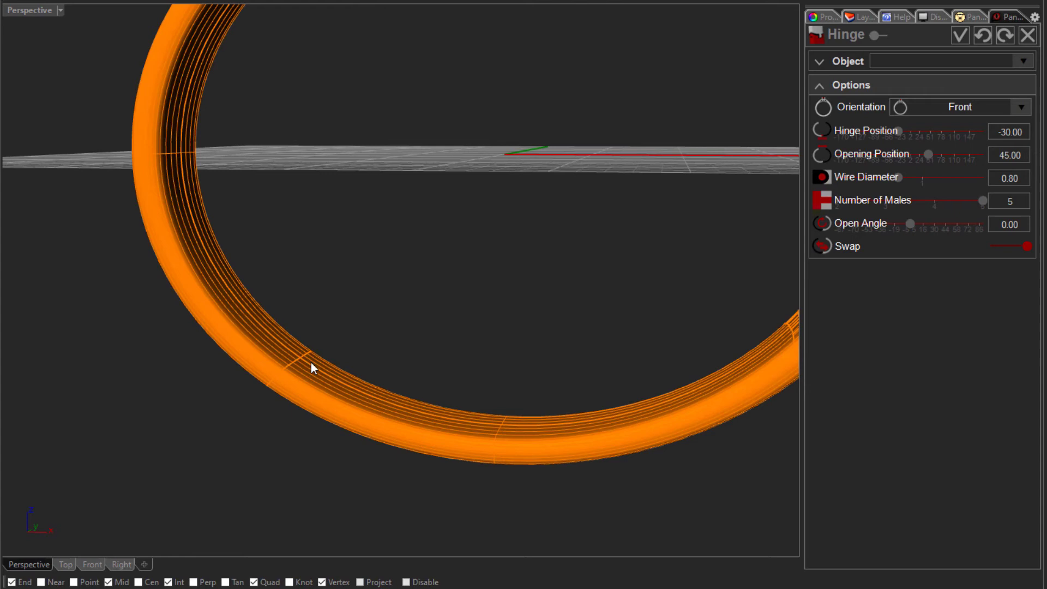
pyautogui.scroll(-3, 311, 363)
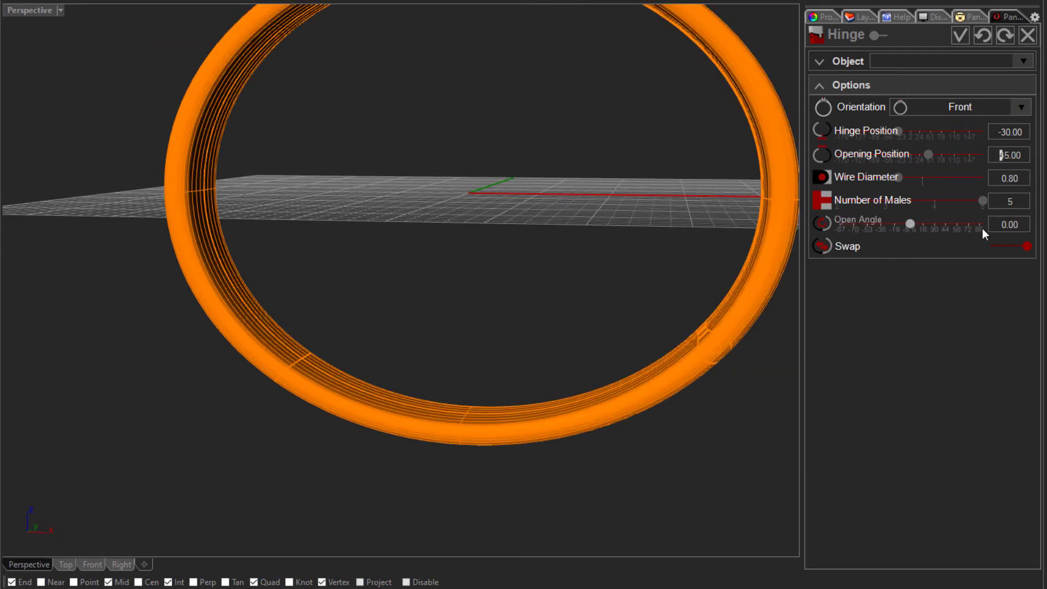
# Set the Open Angle to -30 and view the opened ring from tilted angles.
pyautogui.click(1020, 229)
pyautogui.write('-30')
pyautogui.press('Return')
pyautogui.scroll(-3, 278, 308)
pyautogui.moveTo(278, 309); pyautogui.dragTo(323, 353, button='right')
pyautogui.scroll(3, 336, 388)
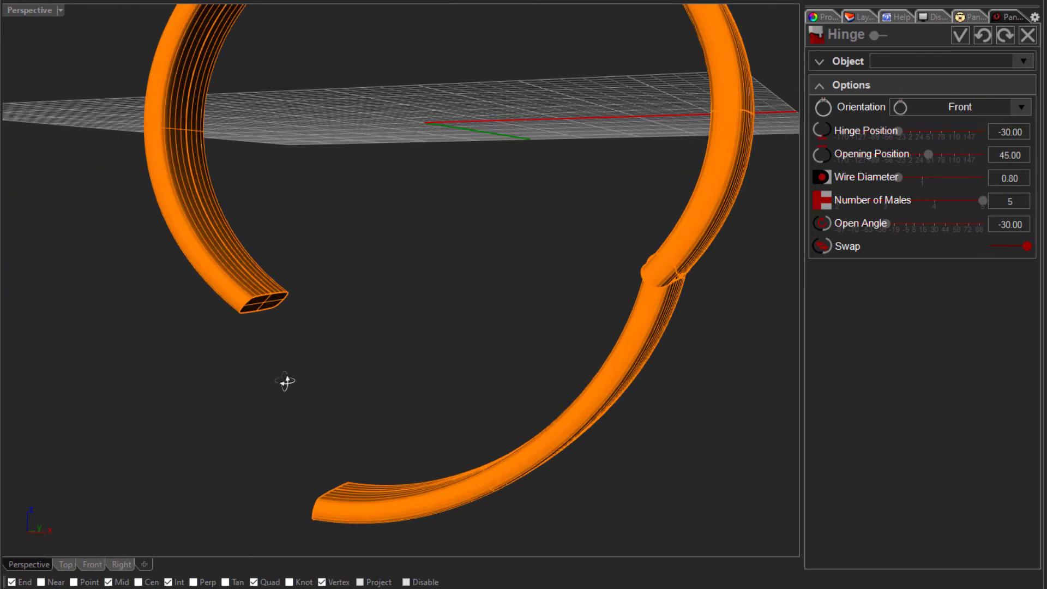
pyautogui.moveTo(286, 382); pyautogui.dragTo(316, 384, button='right')
pyautogui.scroll(-2, 317, 385)
pyautogui.moveTo(358, 346); pyautogui.dragTo(386, 360, button='right')
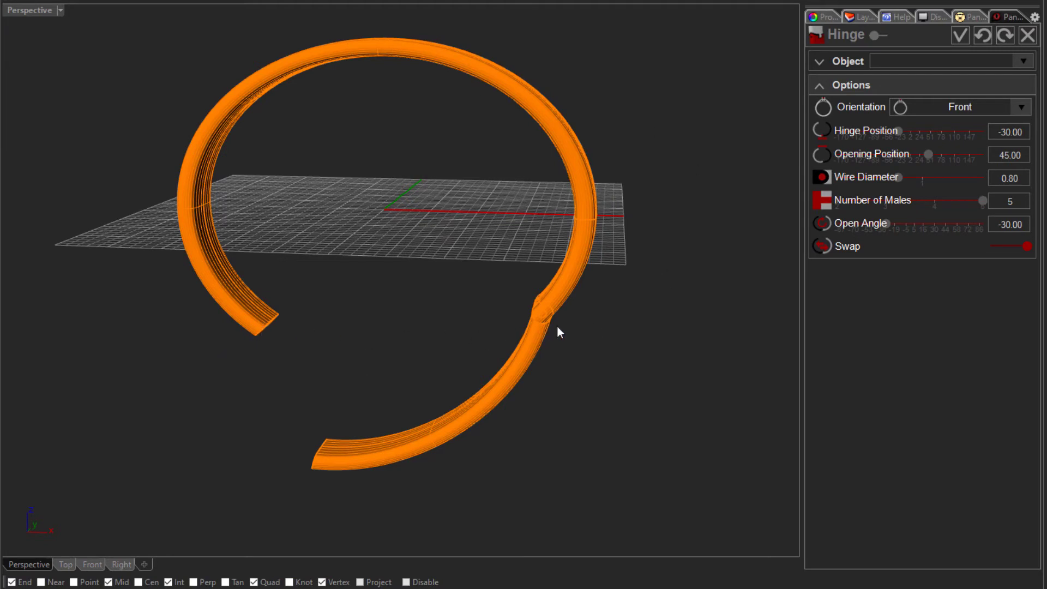
# Zoom and orbit around the opened bangle to inspect the hinge.
pyautogui.scroll(8, 558, 323)
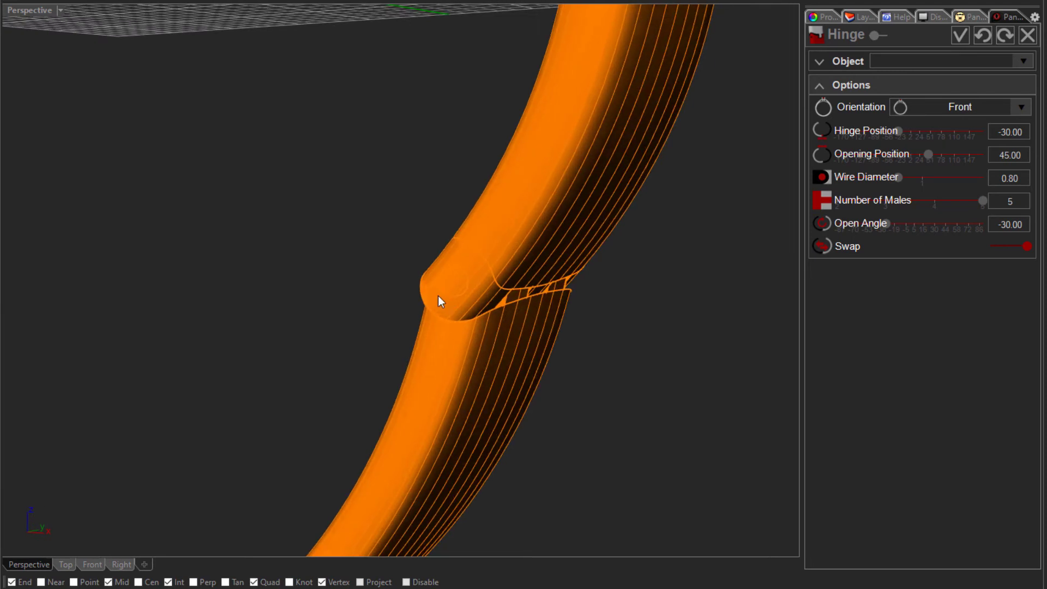
pyautogui.scroll(-10, 462, 273)
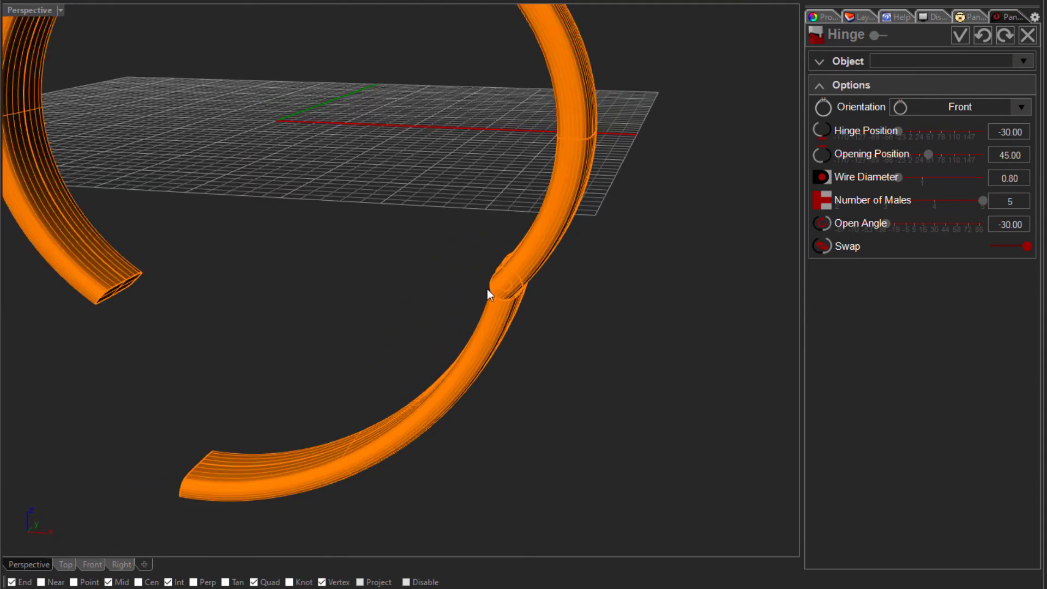
pyautogui.scroll(7, 488, 288)
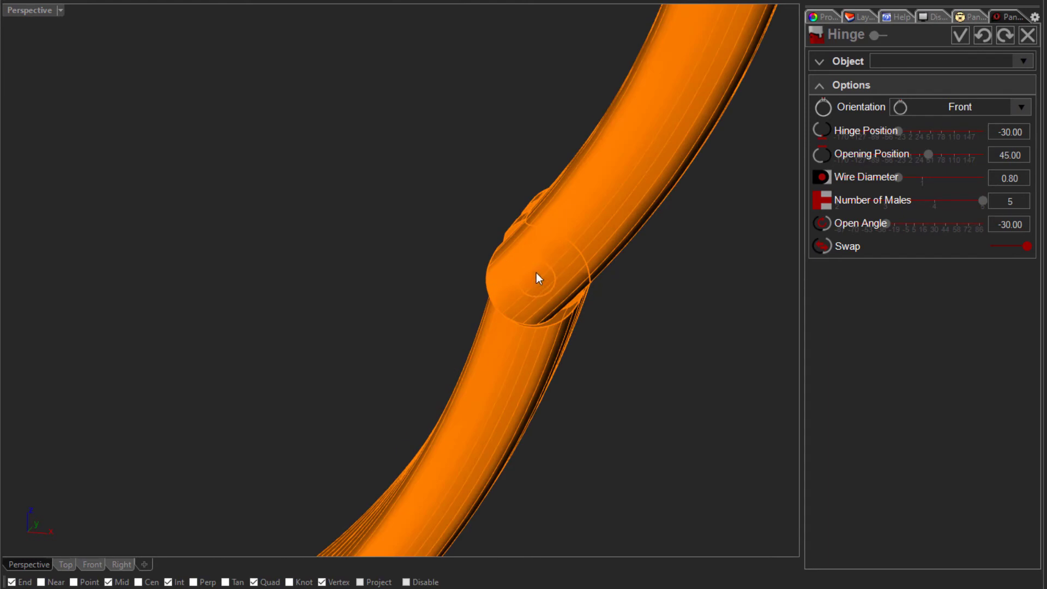
pyautogui.scroll(-5, 542, 276)
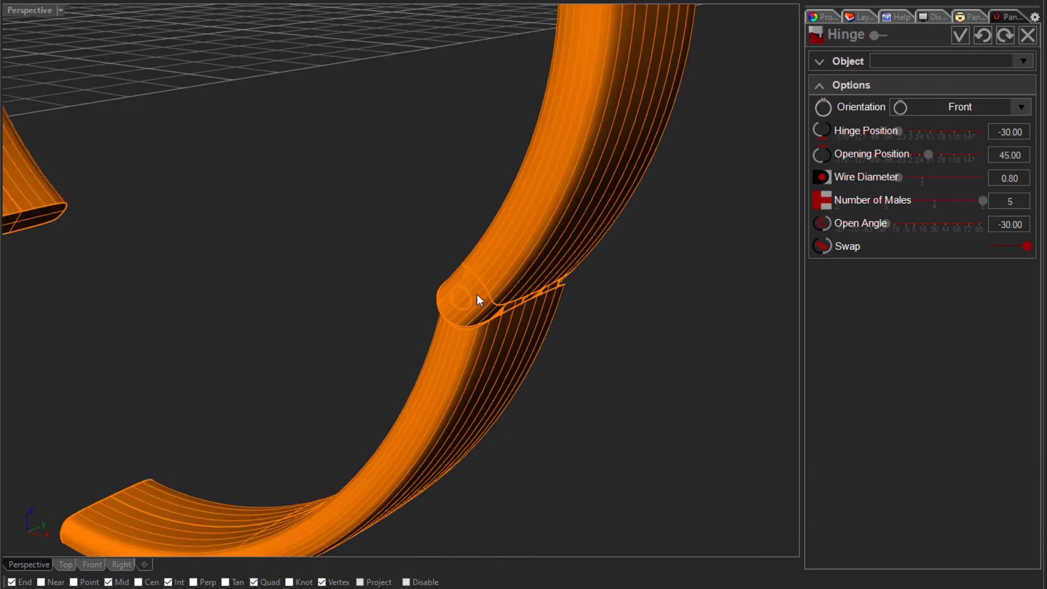
pyautogui.scroll(-3, 661, 234)
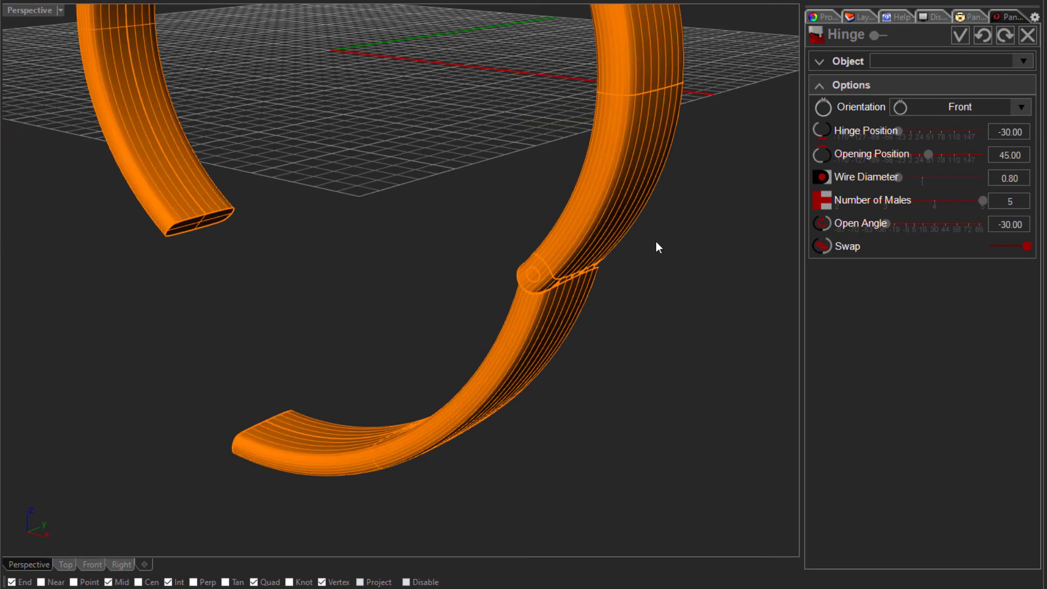
pyautogui.moveTo(656, 241); pyautogui.dragTo(582, 213, button='right')
pyautogui.moveTo(649, 233); pyautogui.dragTo(676, 236, button='right')
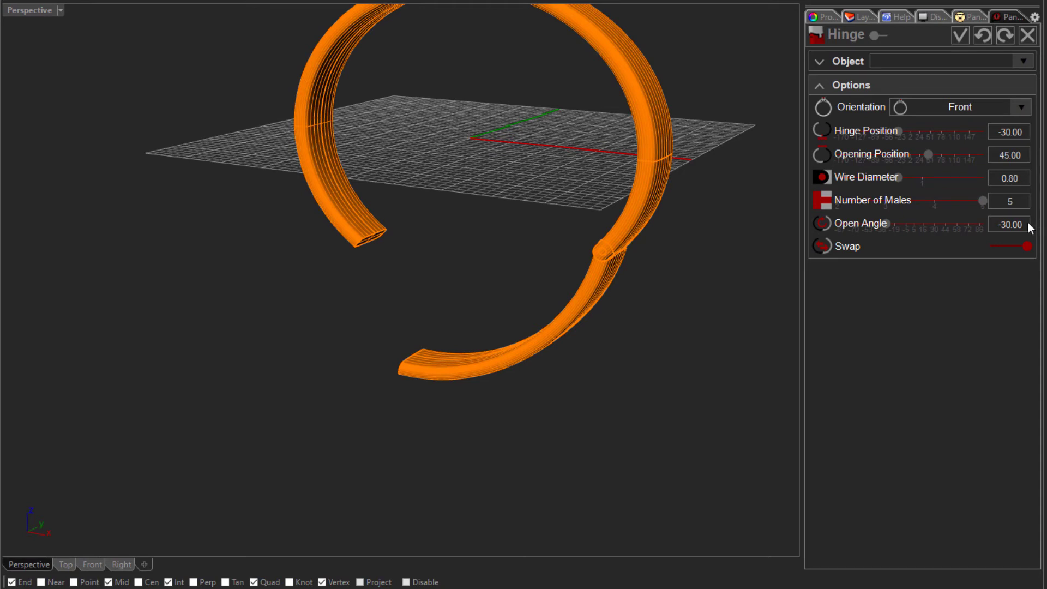
# Reset the Open Angle to 0 and confirm the Hinge command to build it.
pyautogui.doubleClick(1011, 225)
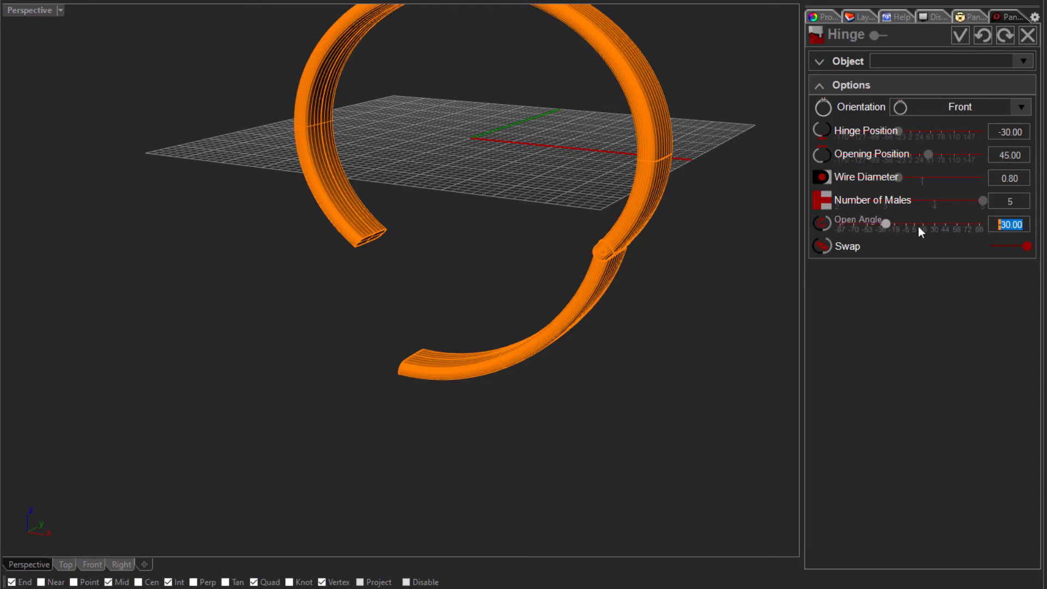
pyautogui.write('0')
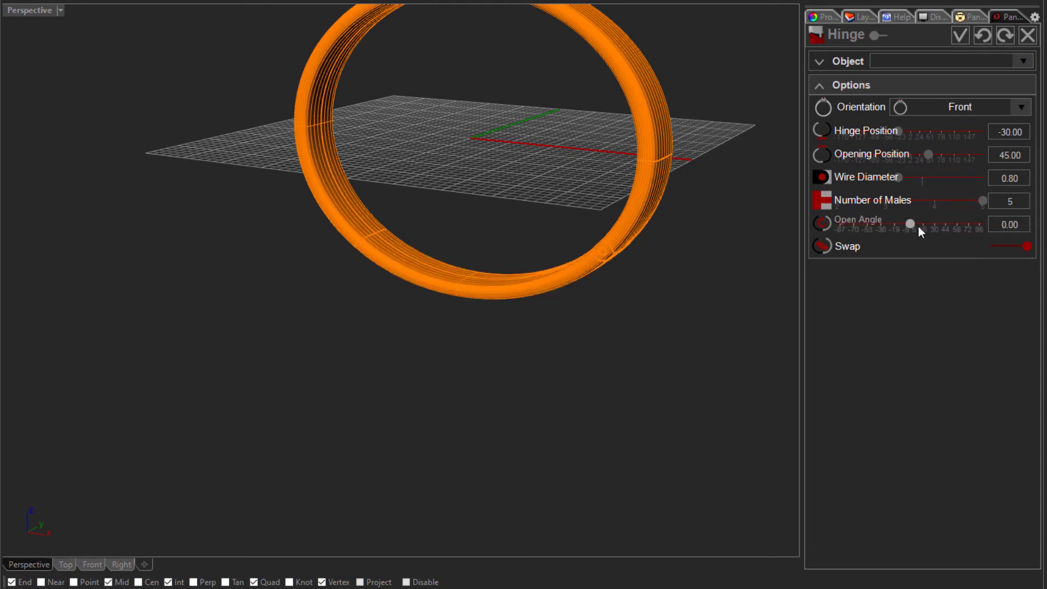
pyautogui.click(963, 37)
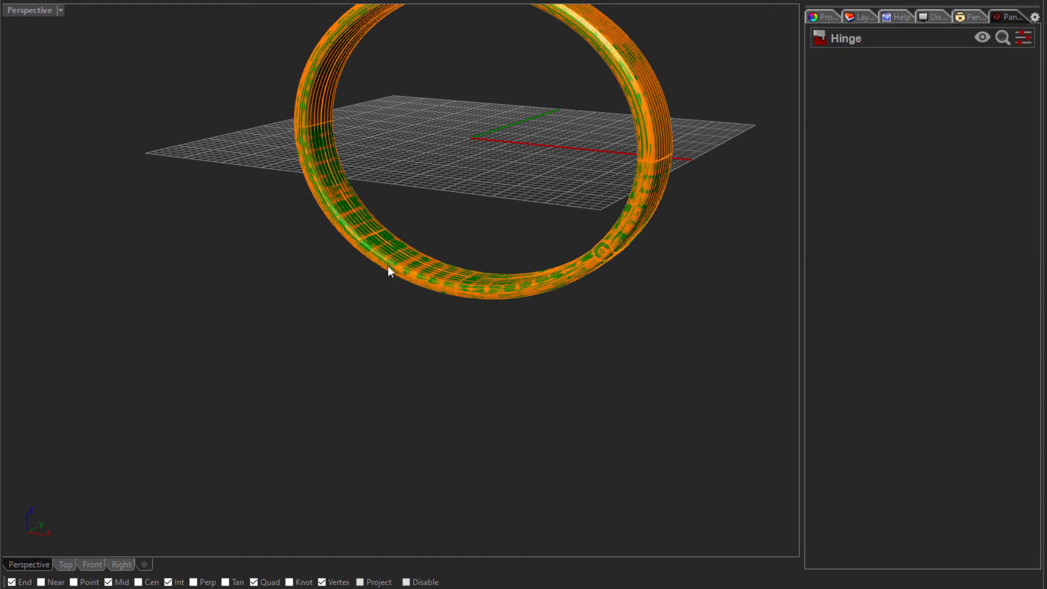
# Delete the leftover green overlap surface from the ring.
pyautogui.click(409, 265)
pyautogui.click(417, 283)
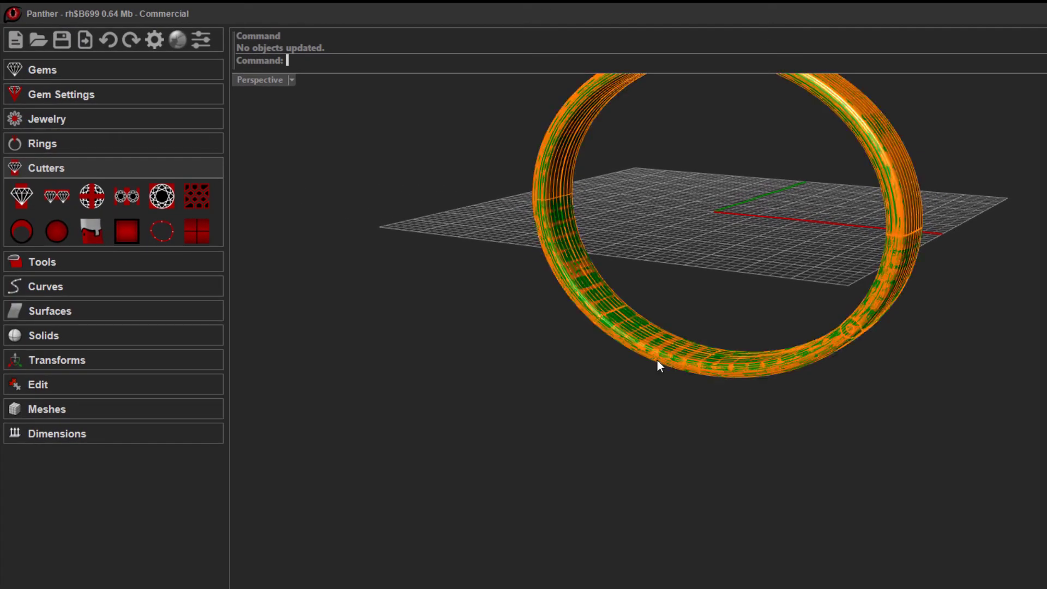
pyautogui.click(656, 360)
pyautogui.press('Delete')
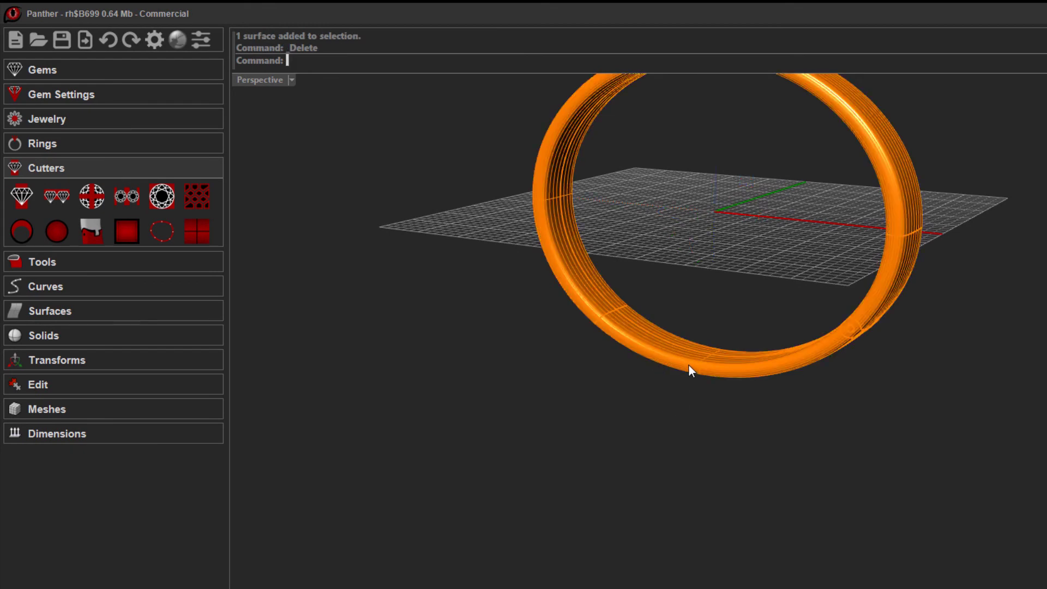
# Select everything and ungroup the bangle into its three separate polysurfaces.
pyautogui.hotkey('ctrl', 'a')
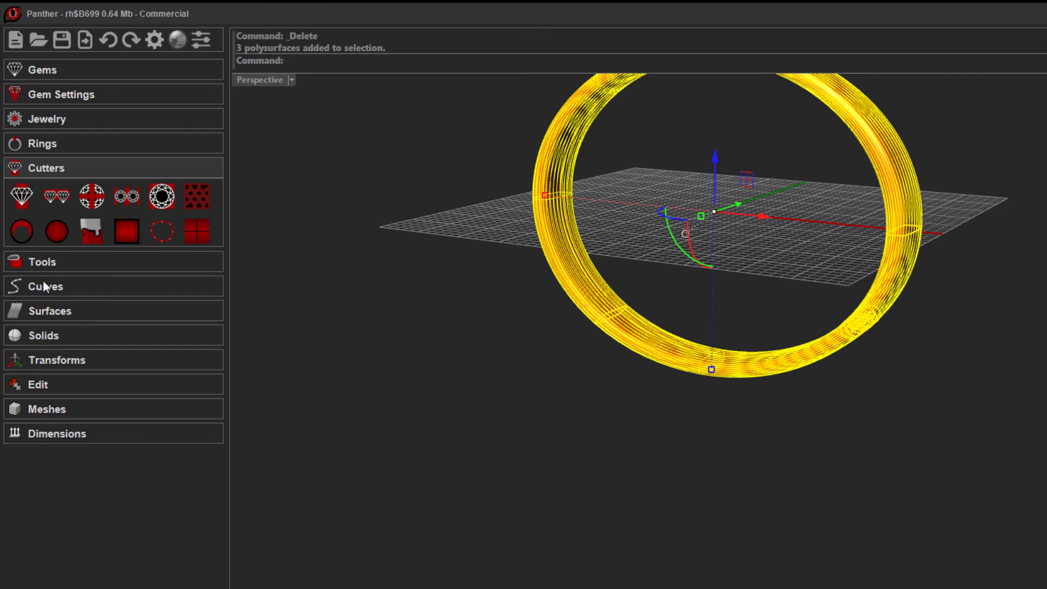
pyautogui.click(23, 380)
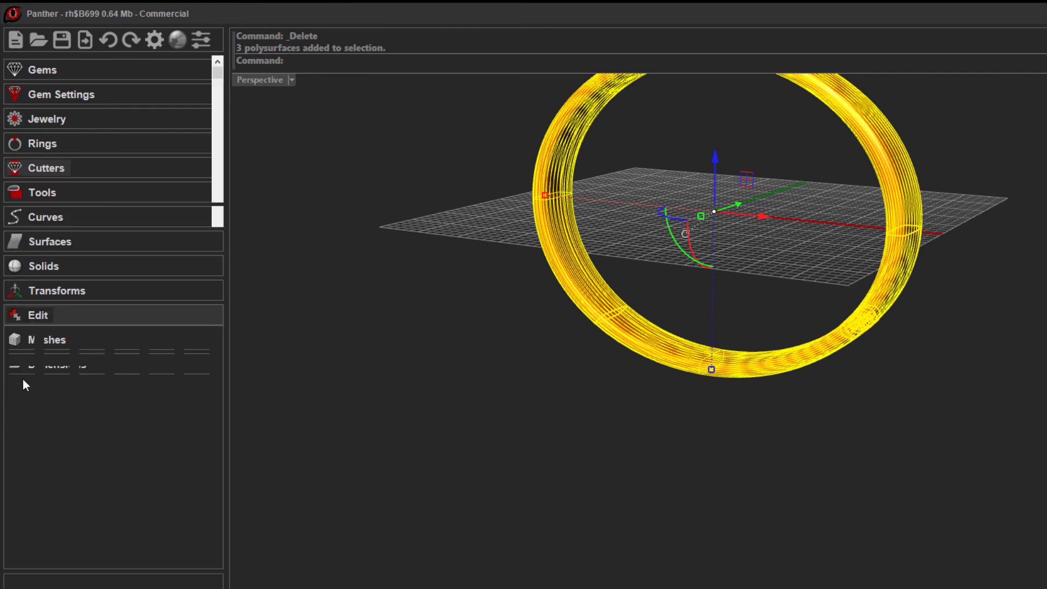
pyautogui.click(21, 378)
pyautogui.click(396, 320)
pyautogui.scroll(5, 921, 244)
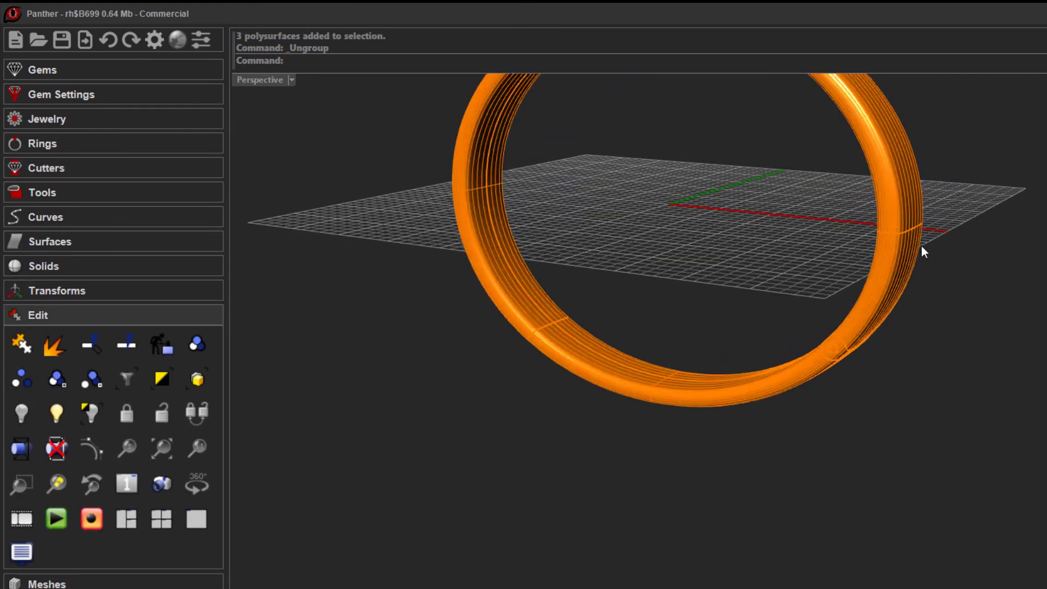
pyautogui.moveTo(751, 300); pyautogui.dragTo(719, 388, button='right')
# Pull the hinge pin out of the ring, picking it as Hinge from the Selection Menu.
pyautogui.scroll(3, 720, 388)
pyautogui.click(776, 391)
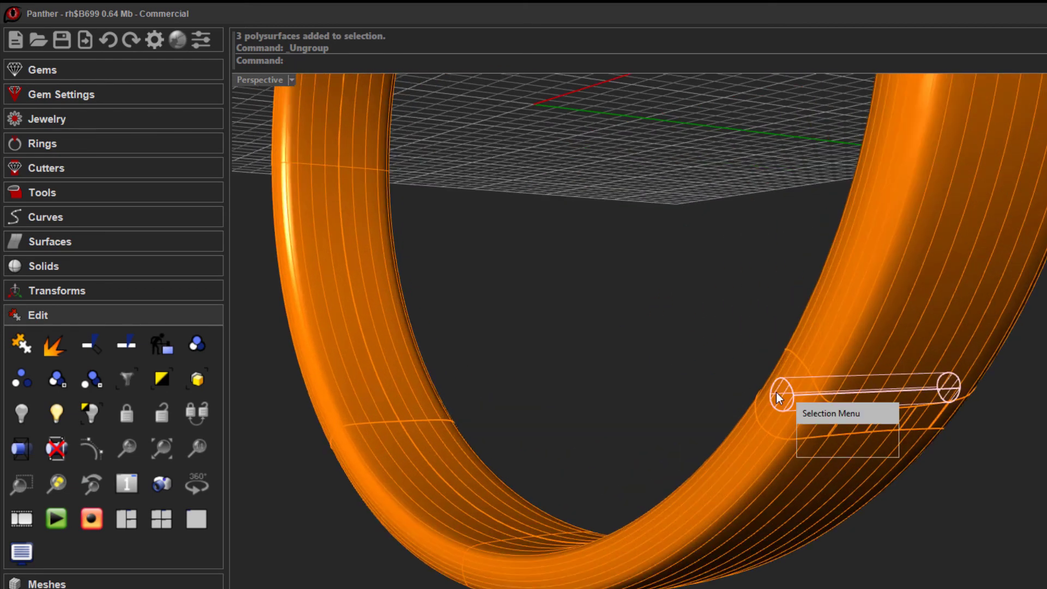
pyautogui.click(822, 435)
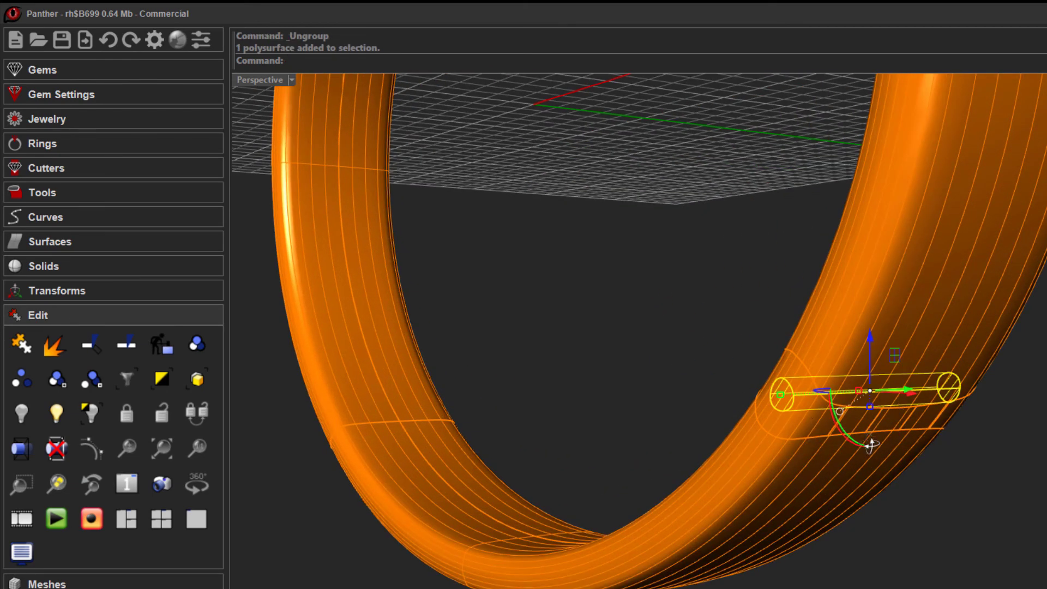
pyautogui.moveTo(830, 416); pyautogui.dragTo(862, 468, button='right')
pyautogui.moveTo(807, 482); pyautogui.dragTo(596, 523)
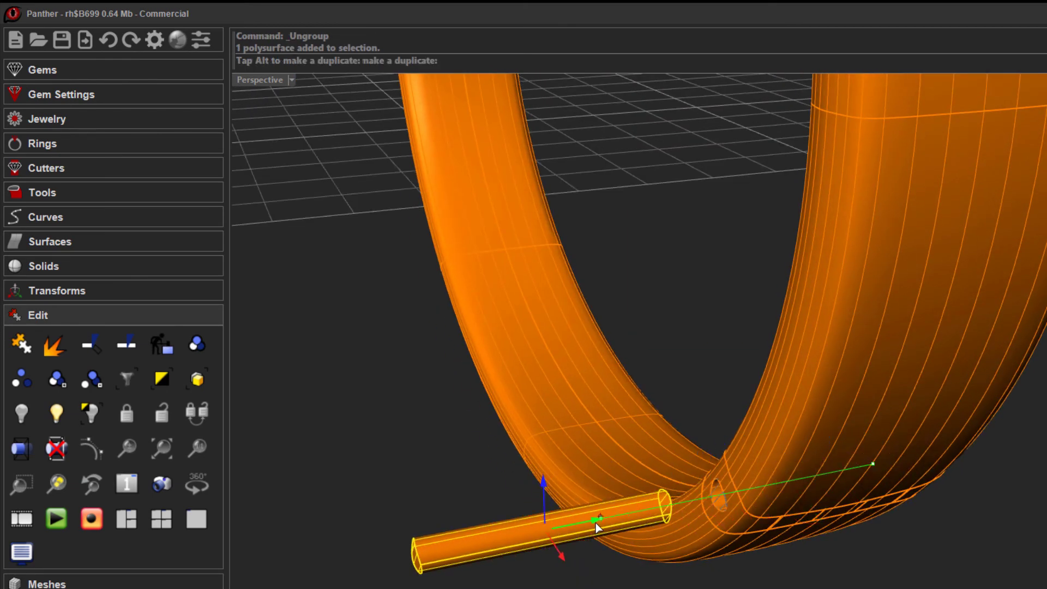
pyautogui.click(728, 322)
# Drag the bangle's lower half down along Z, away from the rest of the ring.
pyautogui.scroll(-5, 726, 322)
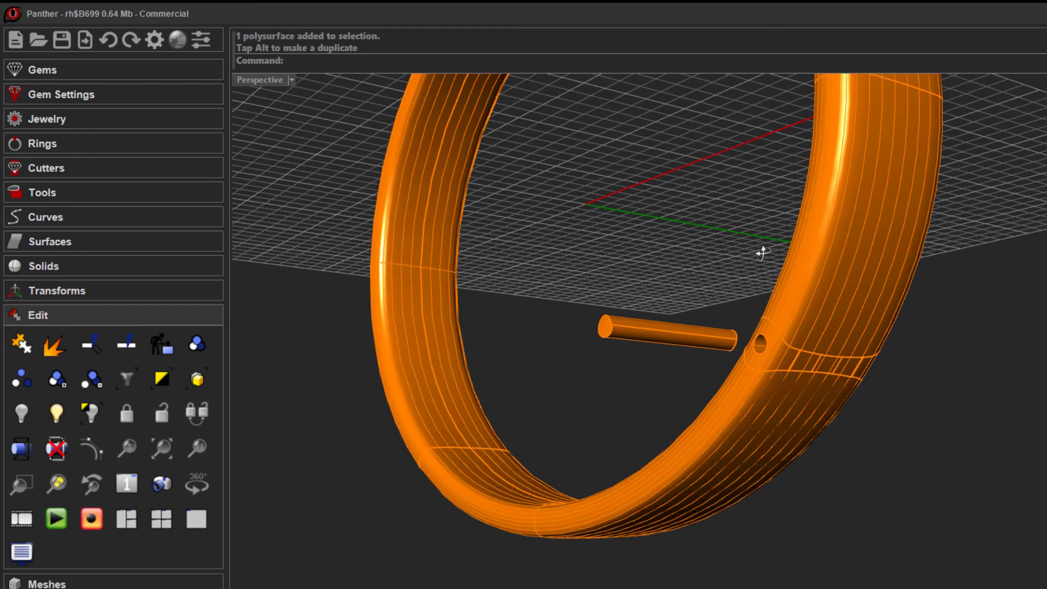
pyautogui.click(791, 418)
pyautogui.scroll(-2, 816, 419)
pyautogui.moveTo(816, 419); pyautogui.dragTo(834, 442, button='right')
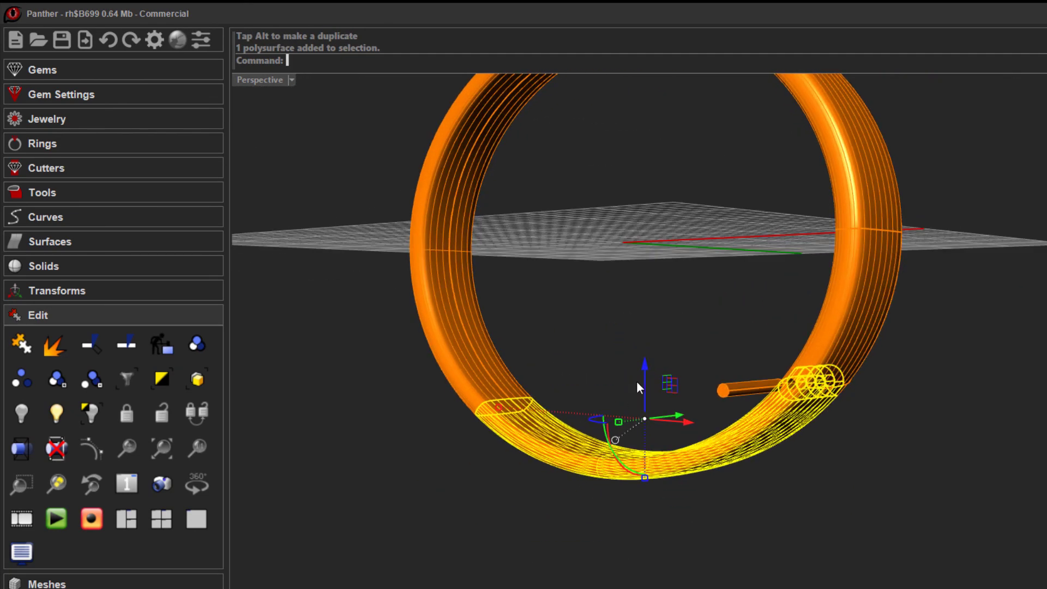
pyautogui.moveTo(646, 362); pyautogui.dragTo(652, 438)
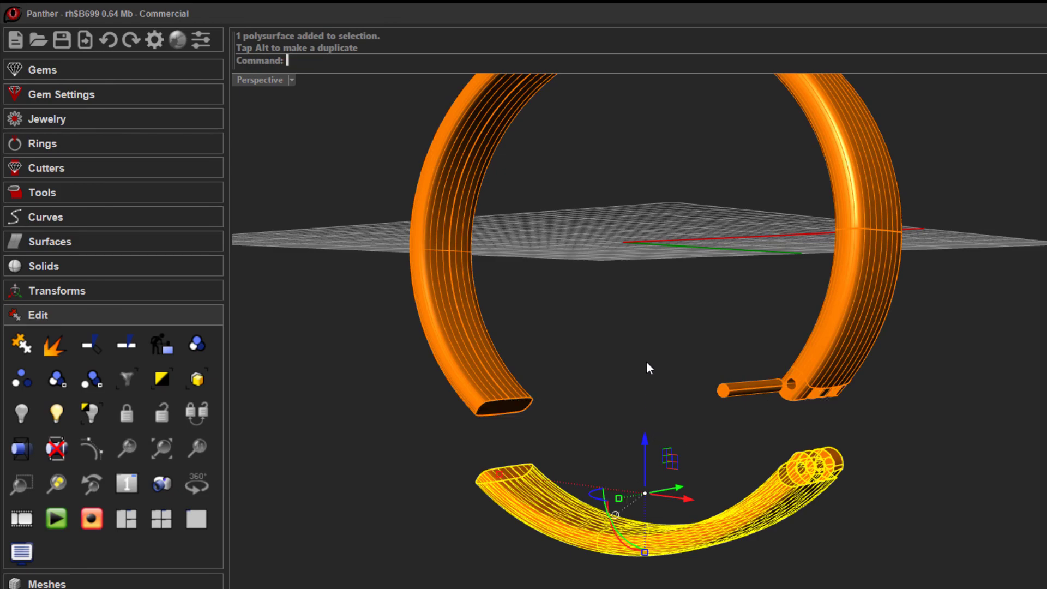
pyautogui.click(693, 357)
pyautogui.moveTo(694, 358); pyautogui.dragTo(799, 459, button='right')
pyautogui.keyDown('shift'); pyautogui.moveTo(721, 335); pyautogui.dragTo(736, 421, button='right'); pyautogui.keyUp('shift')
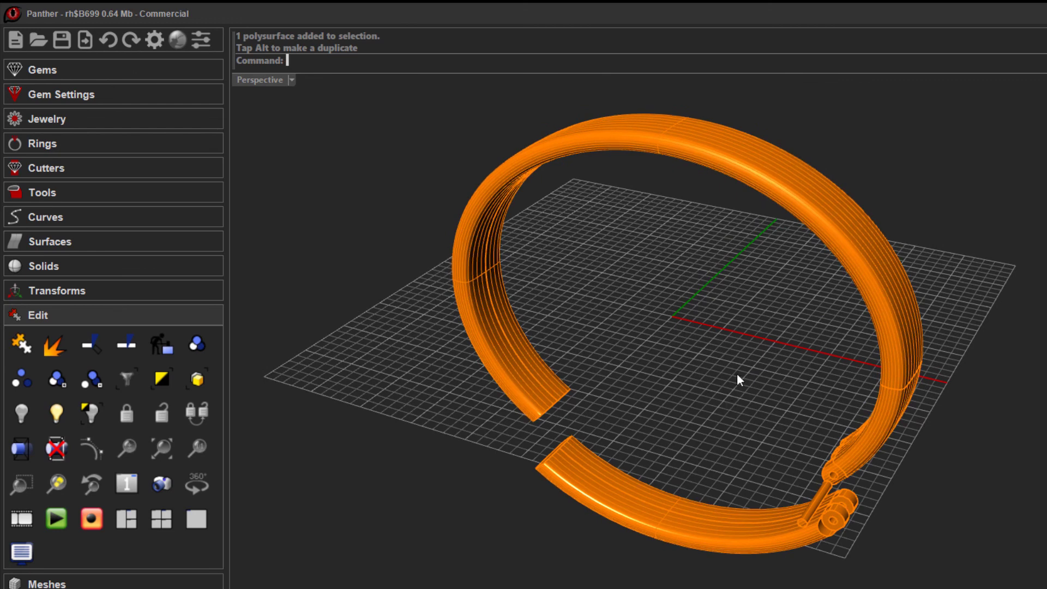